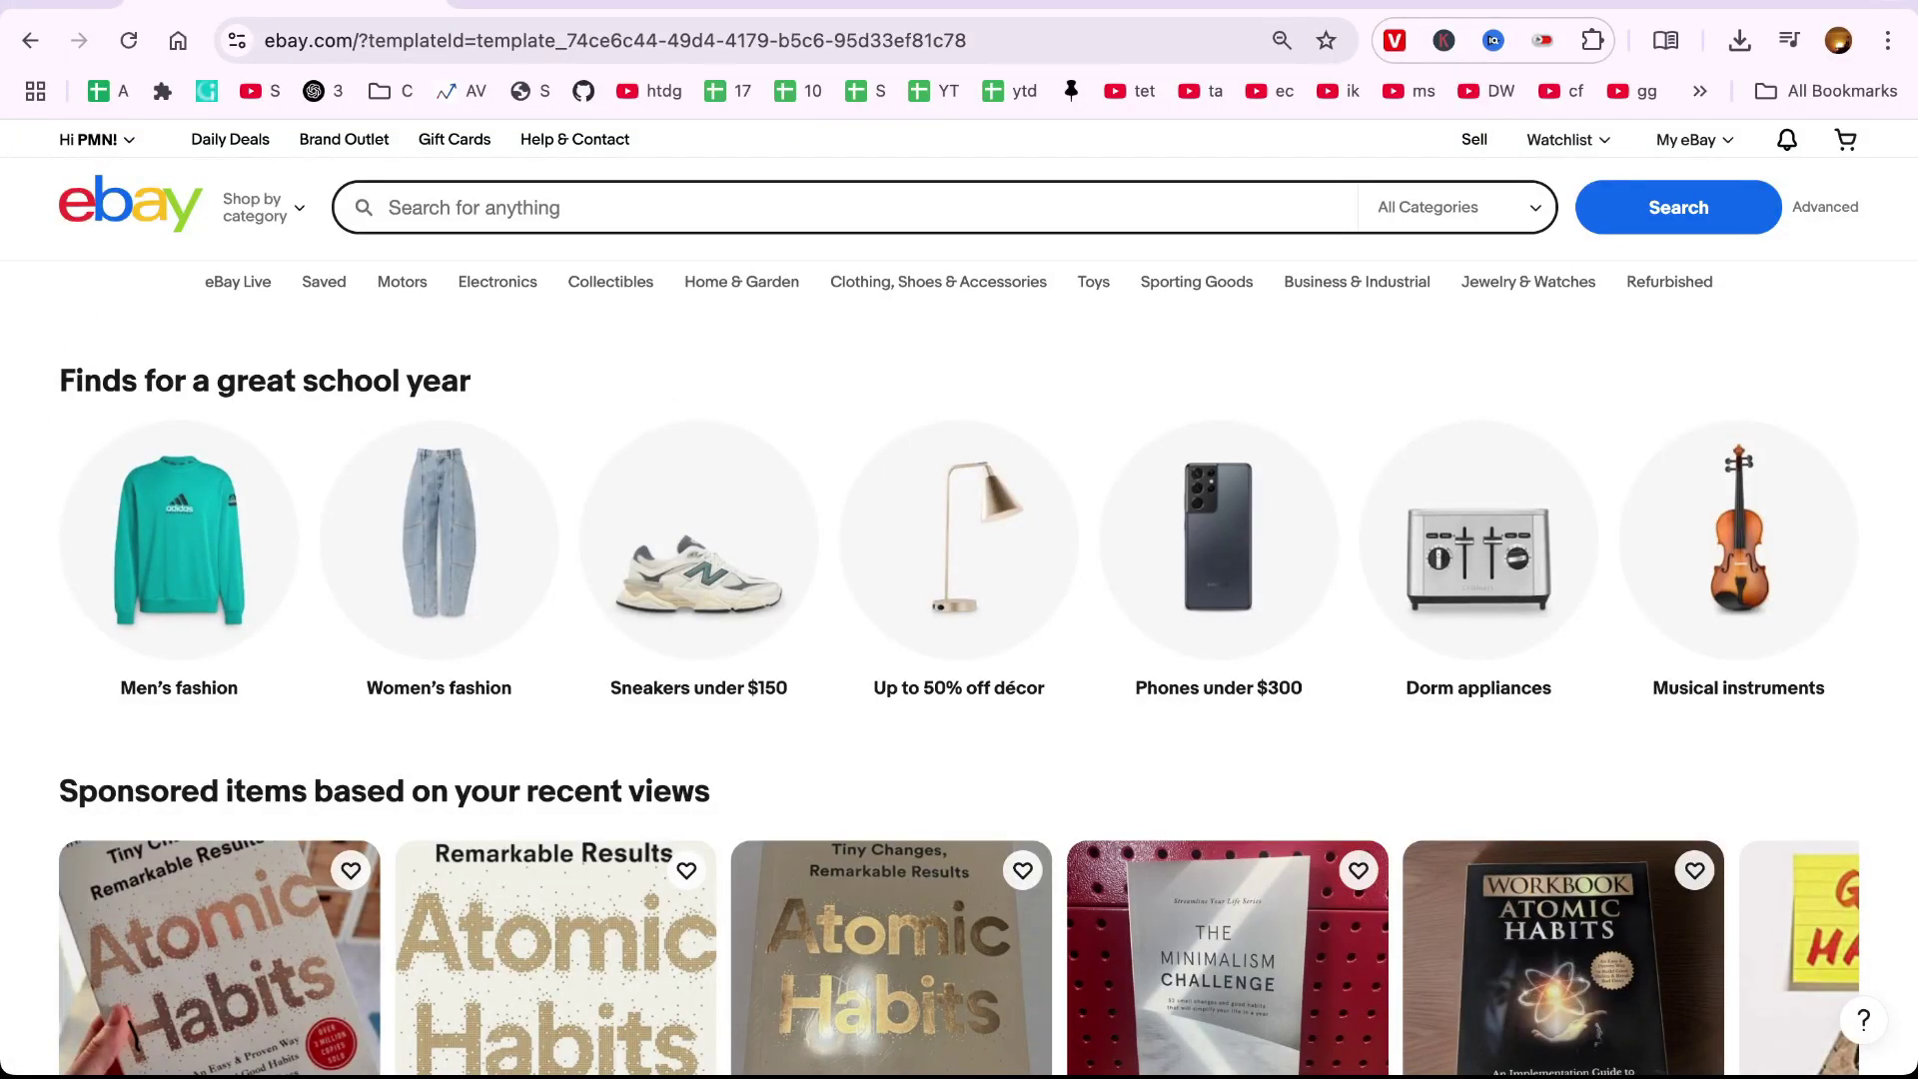
# - Open the My eBay summary, then its account settings section
pyautogui.click(1186, 12)
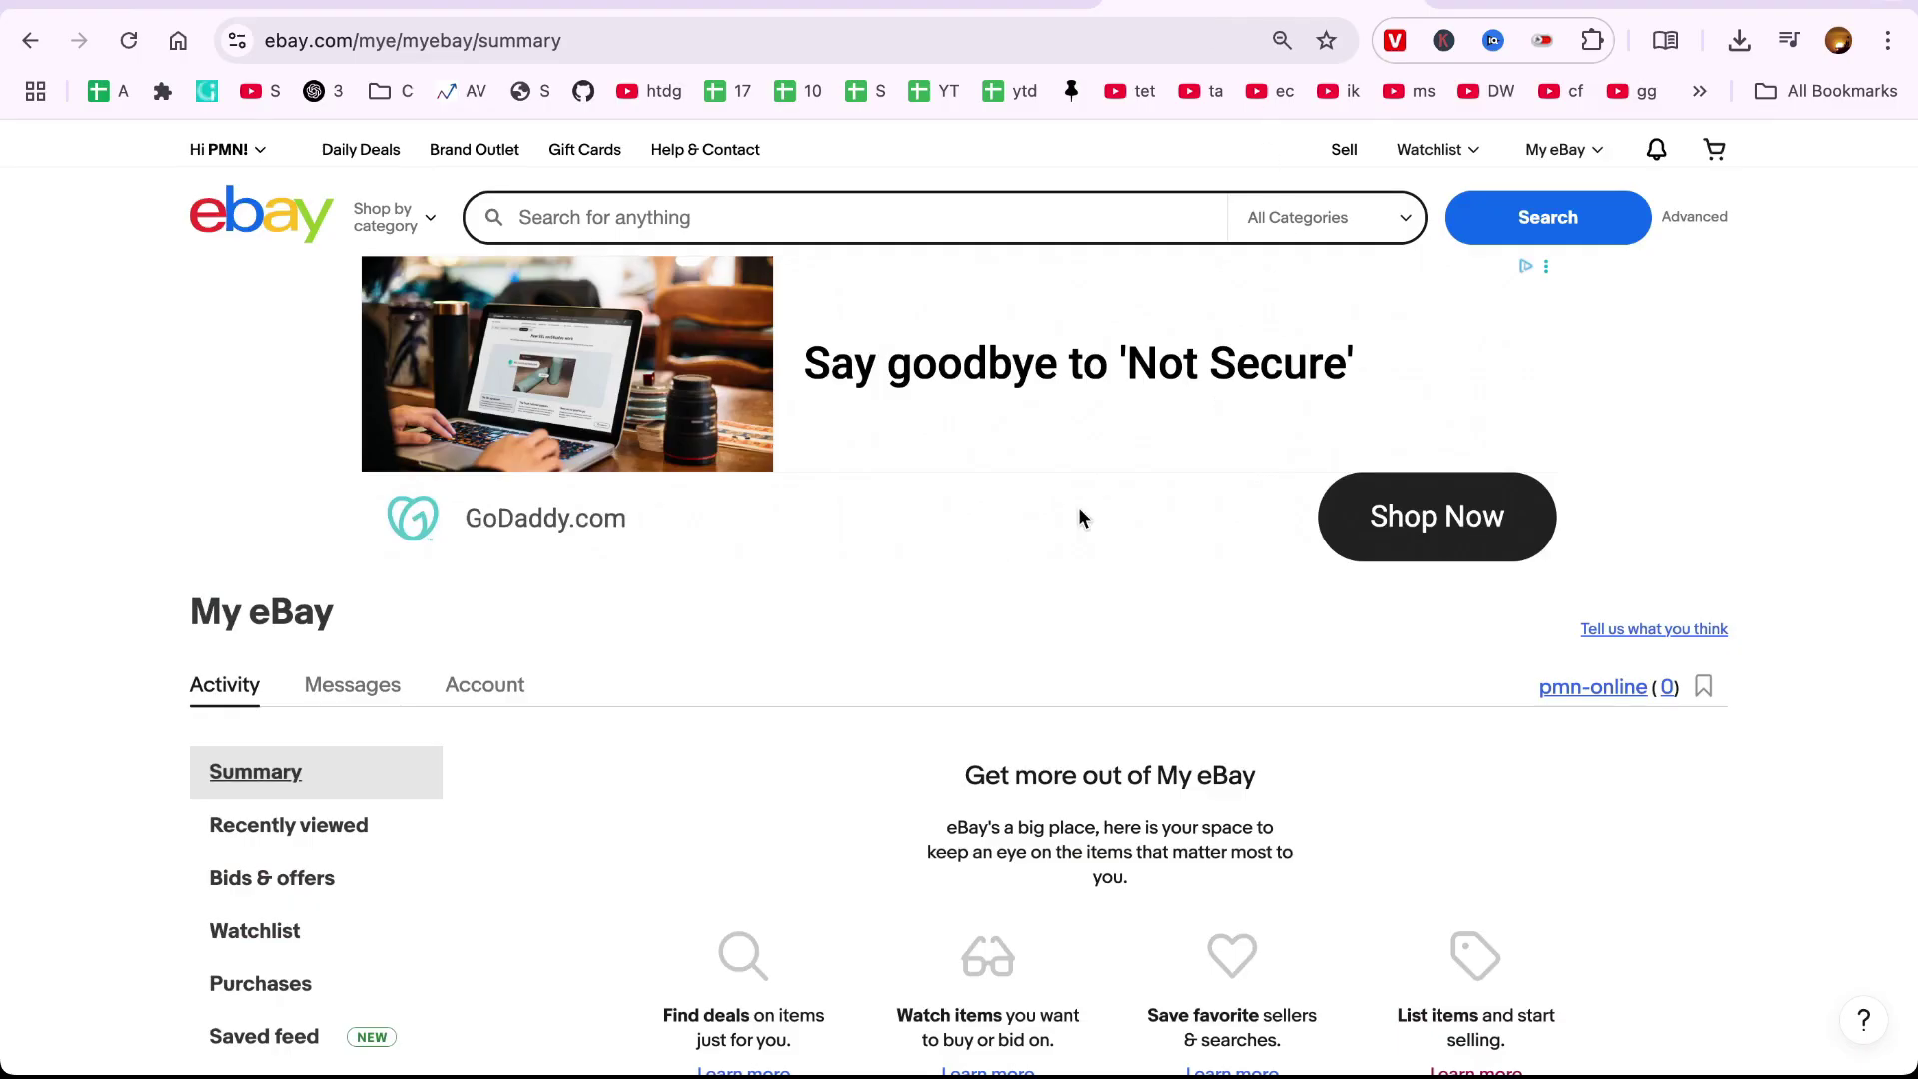
pyautogui.scroll(-5, 390, 560)
pyautogui.scroll(-5, 389, 561)
pyautogui.scroll(5, 390, 562)
pyautogui.scroll(5, 390, 562)
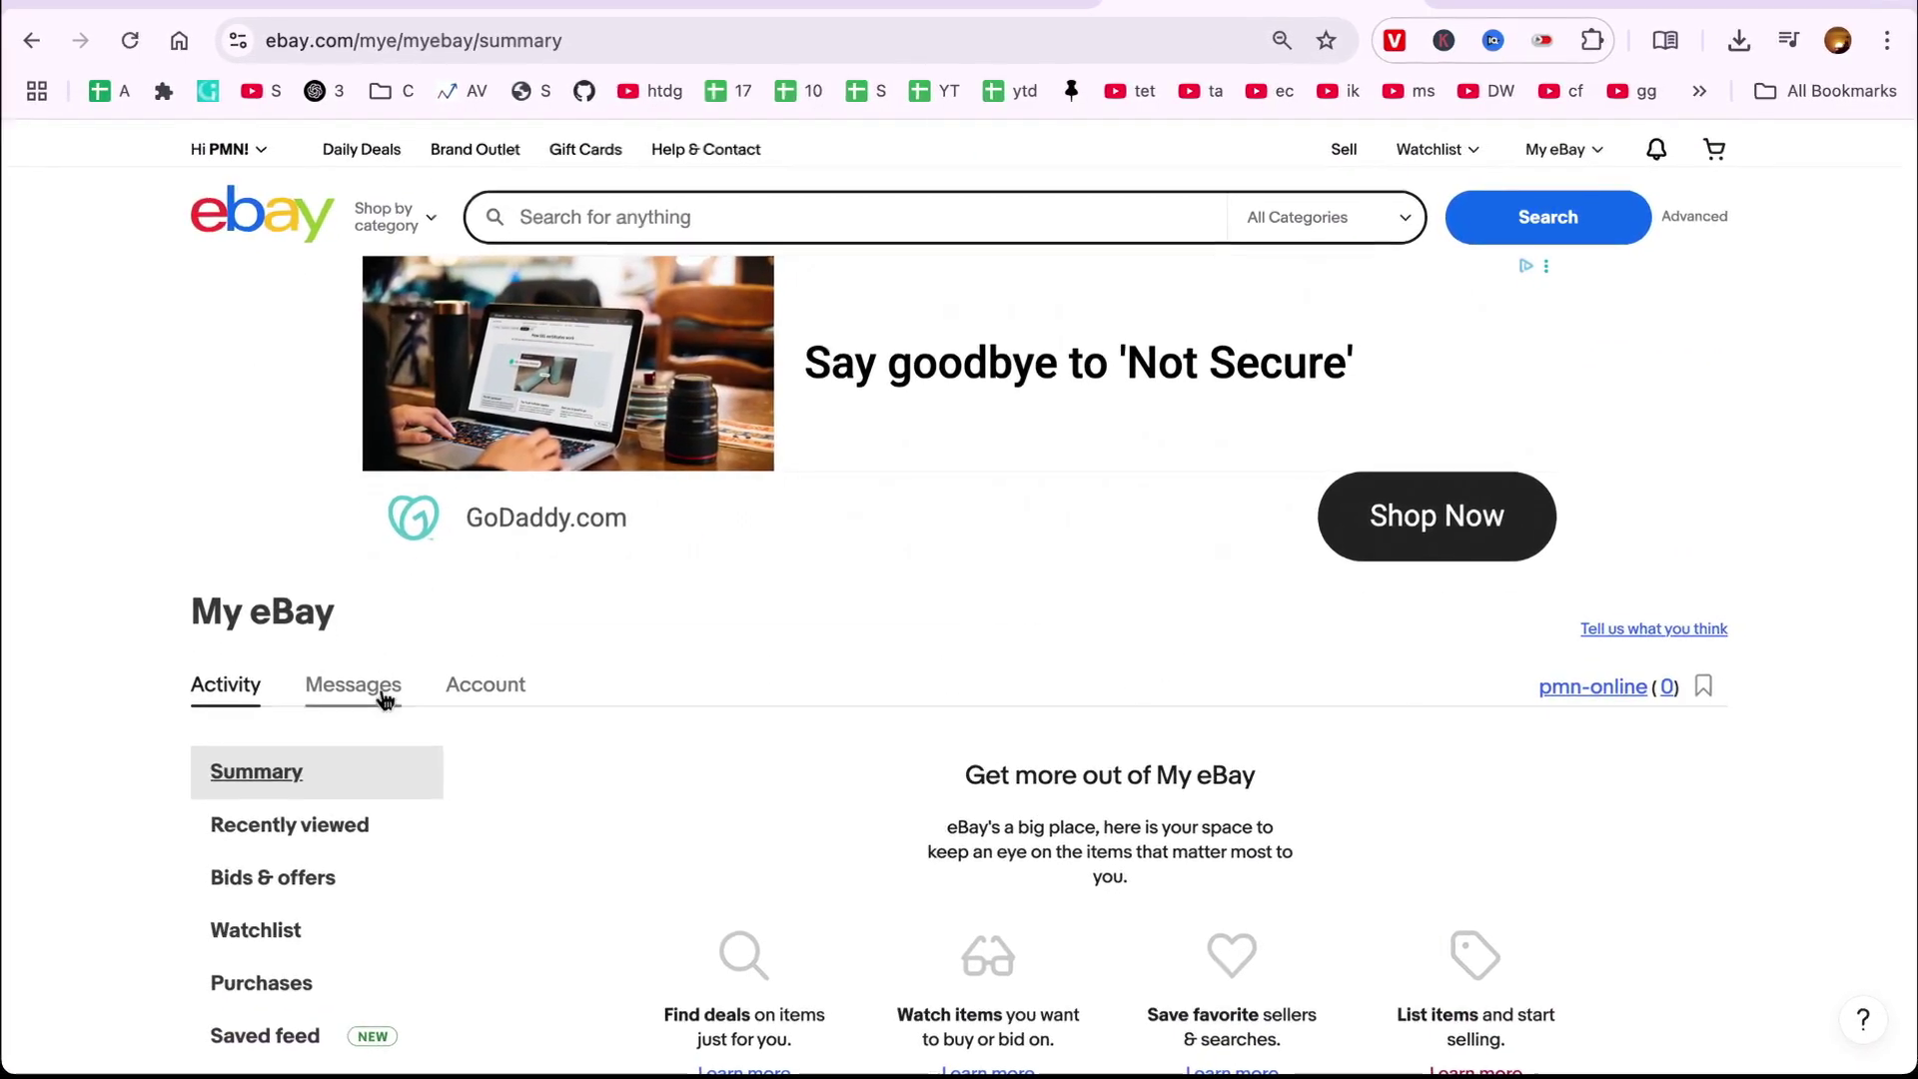
pyautogui.click(486, 684)
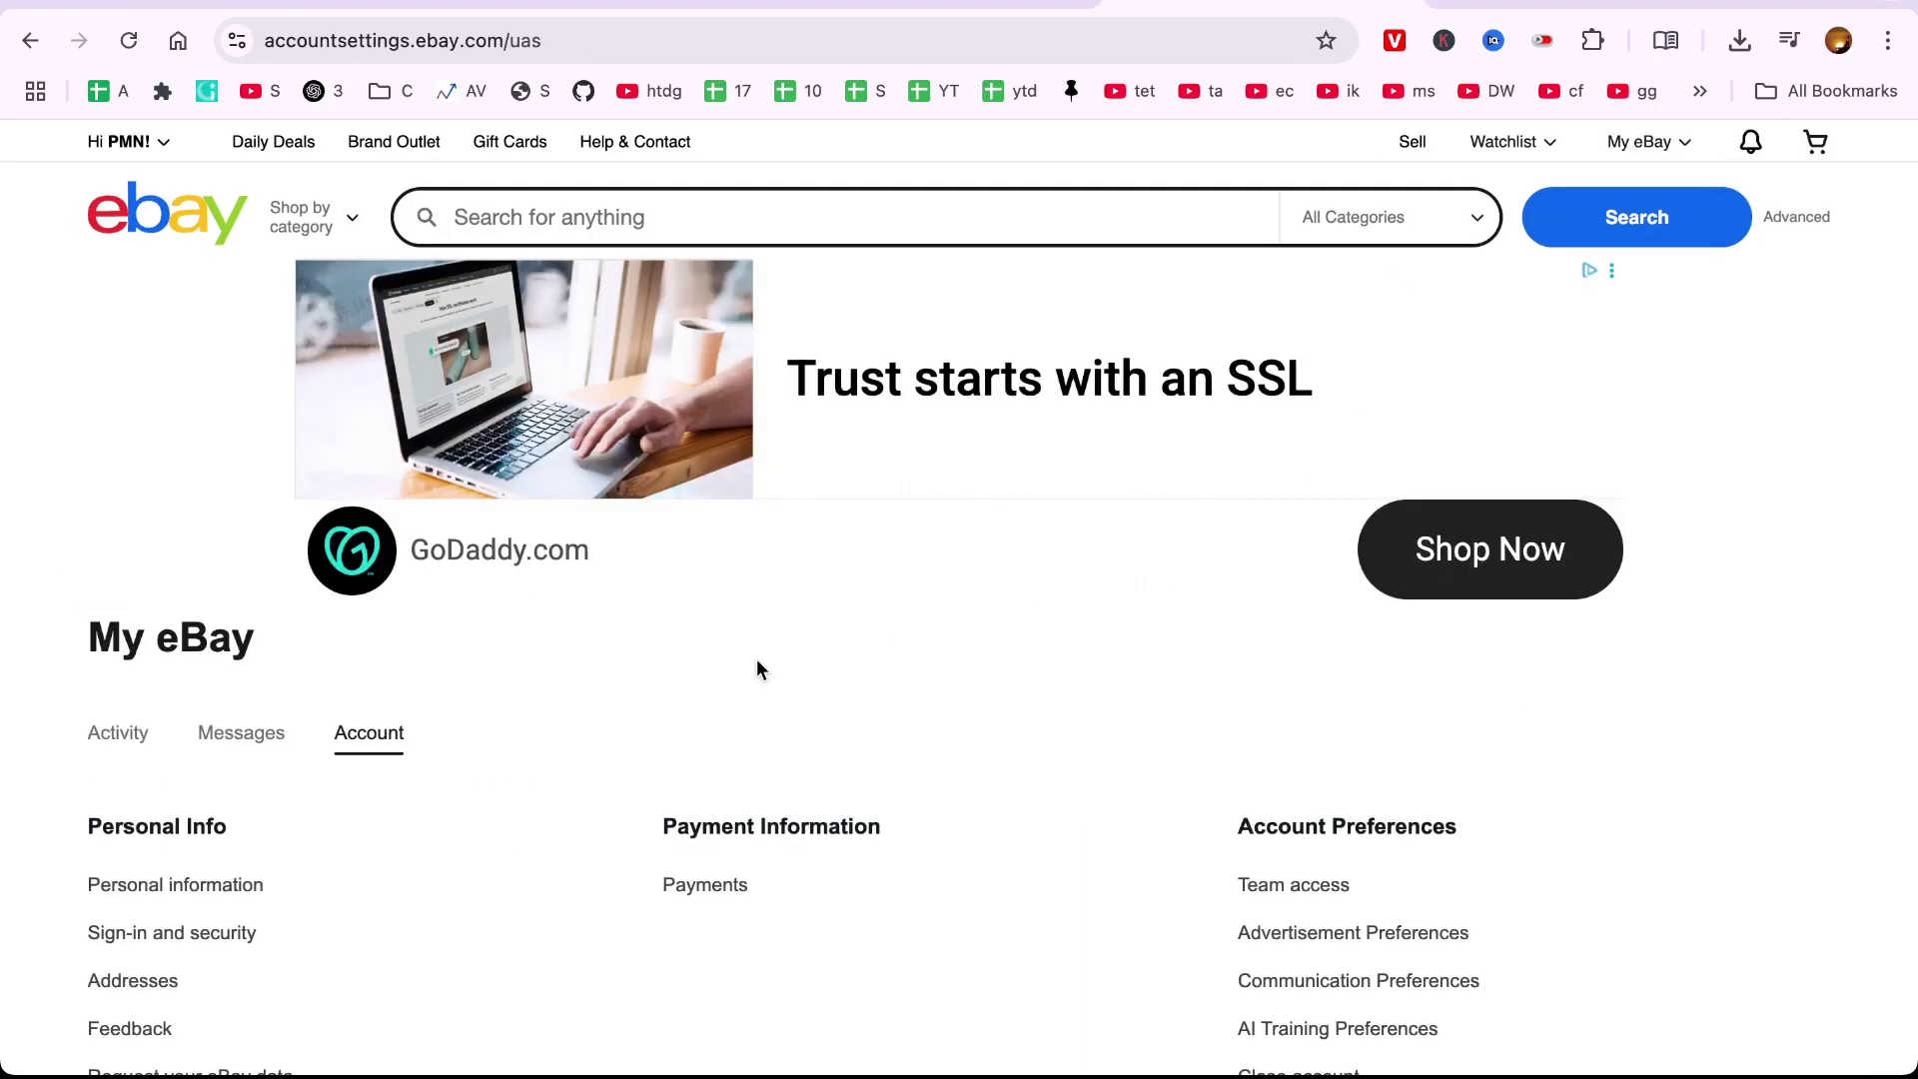
pyautogui.scroll(-10, 756, 658)
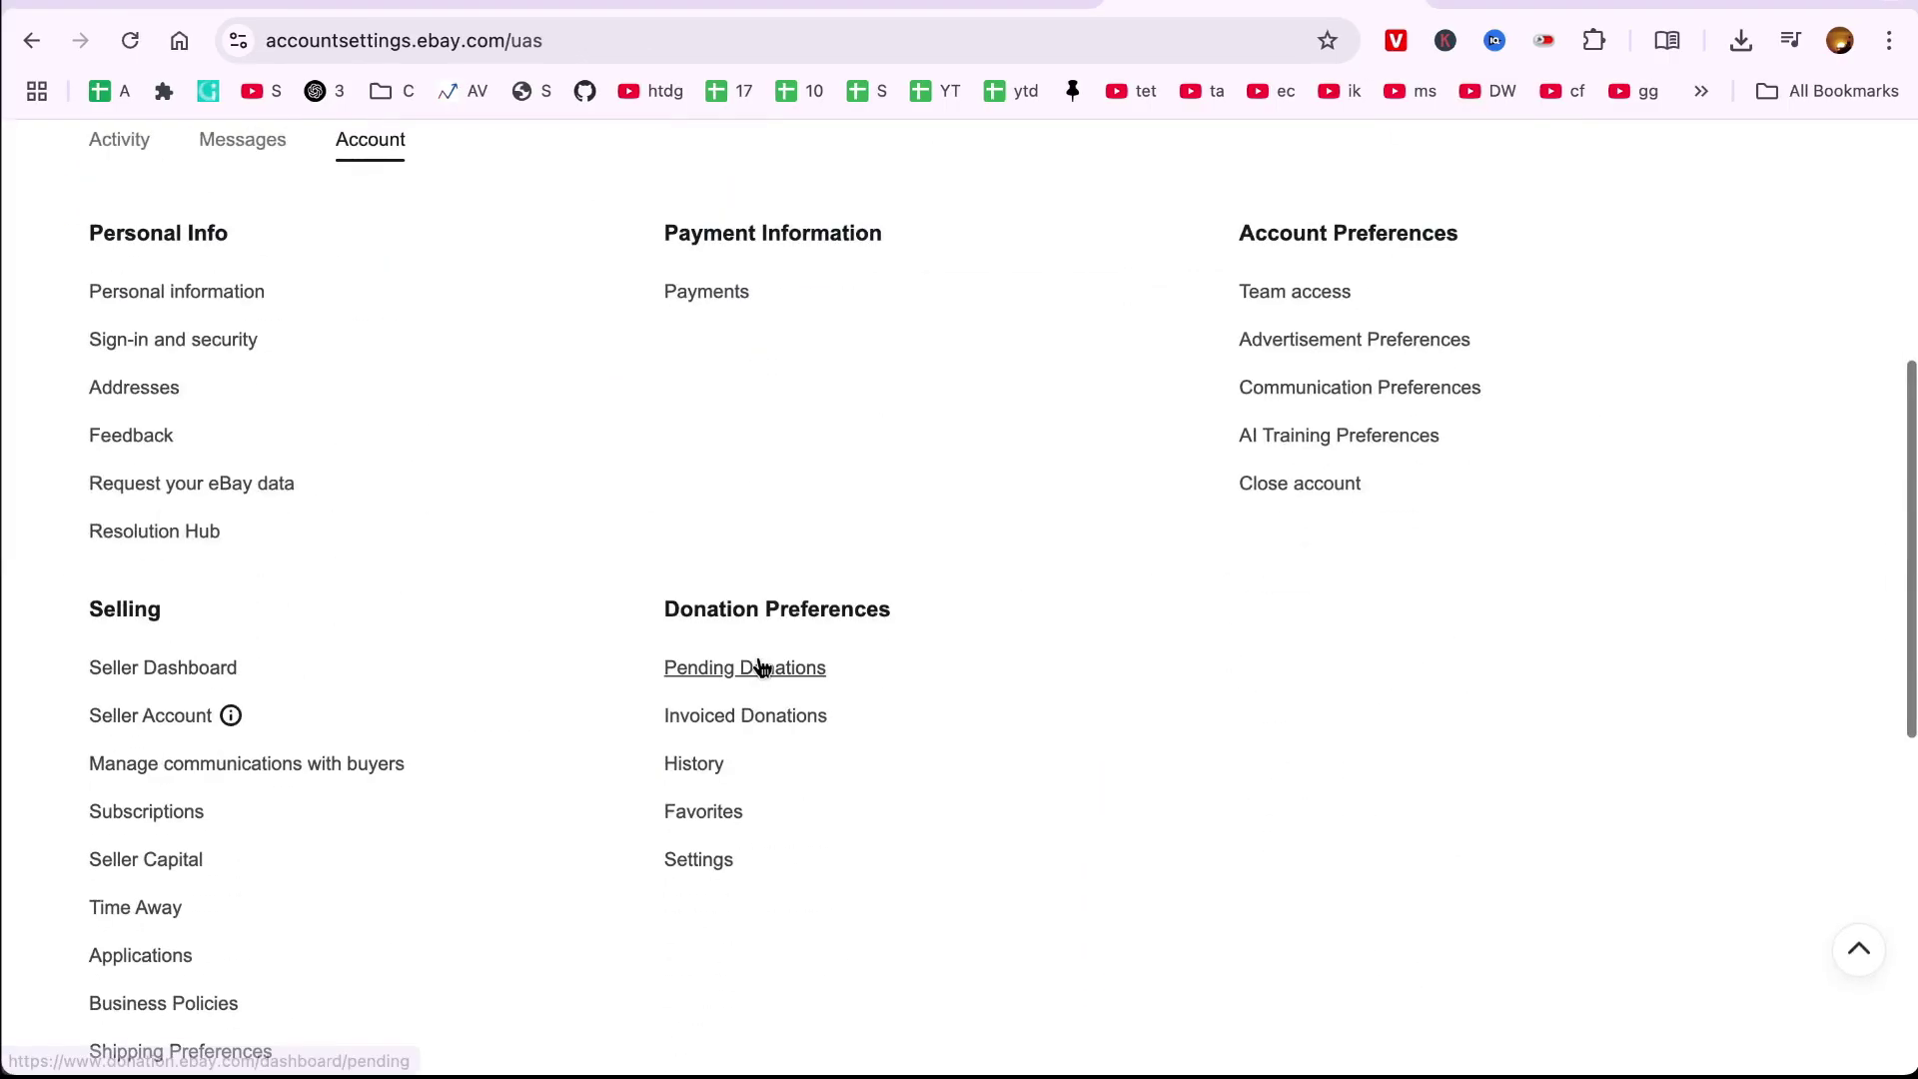
pyautogui.scroll(-10, 758, 658)
pyautogui.scroll(20, 756, 658)
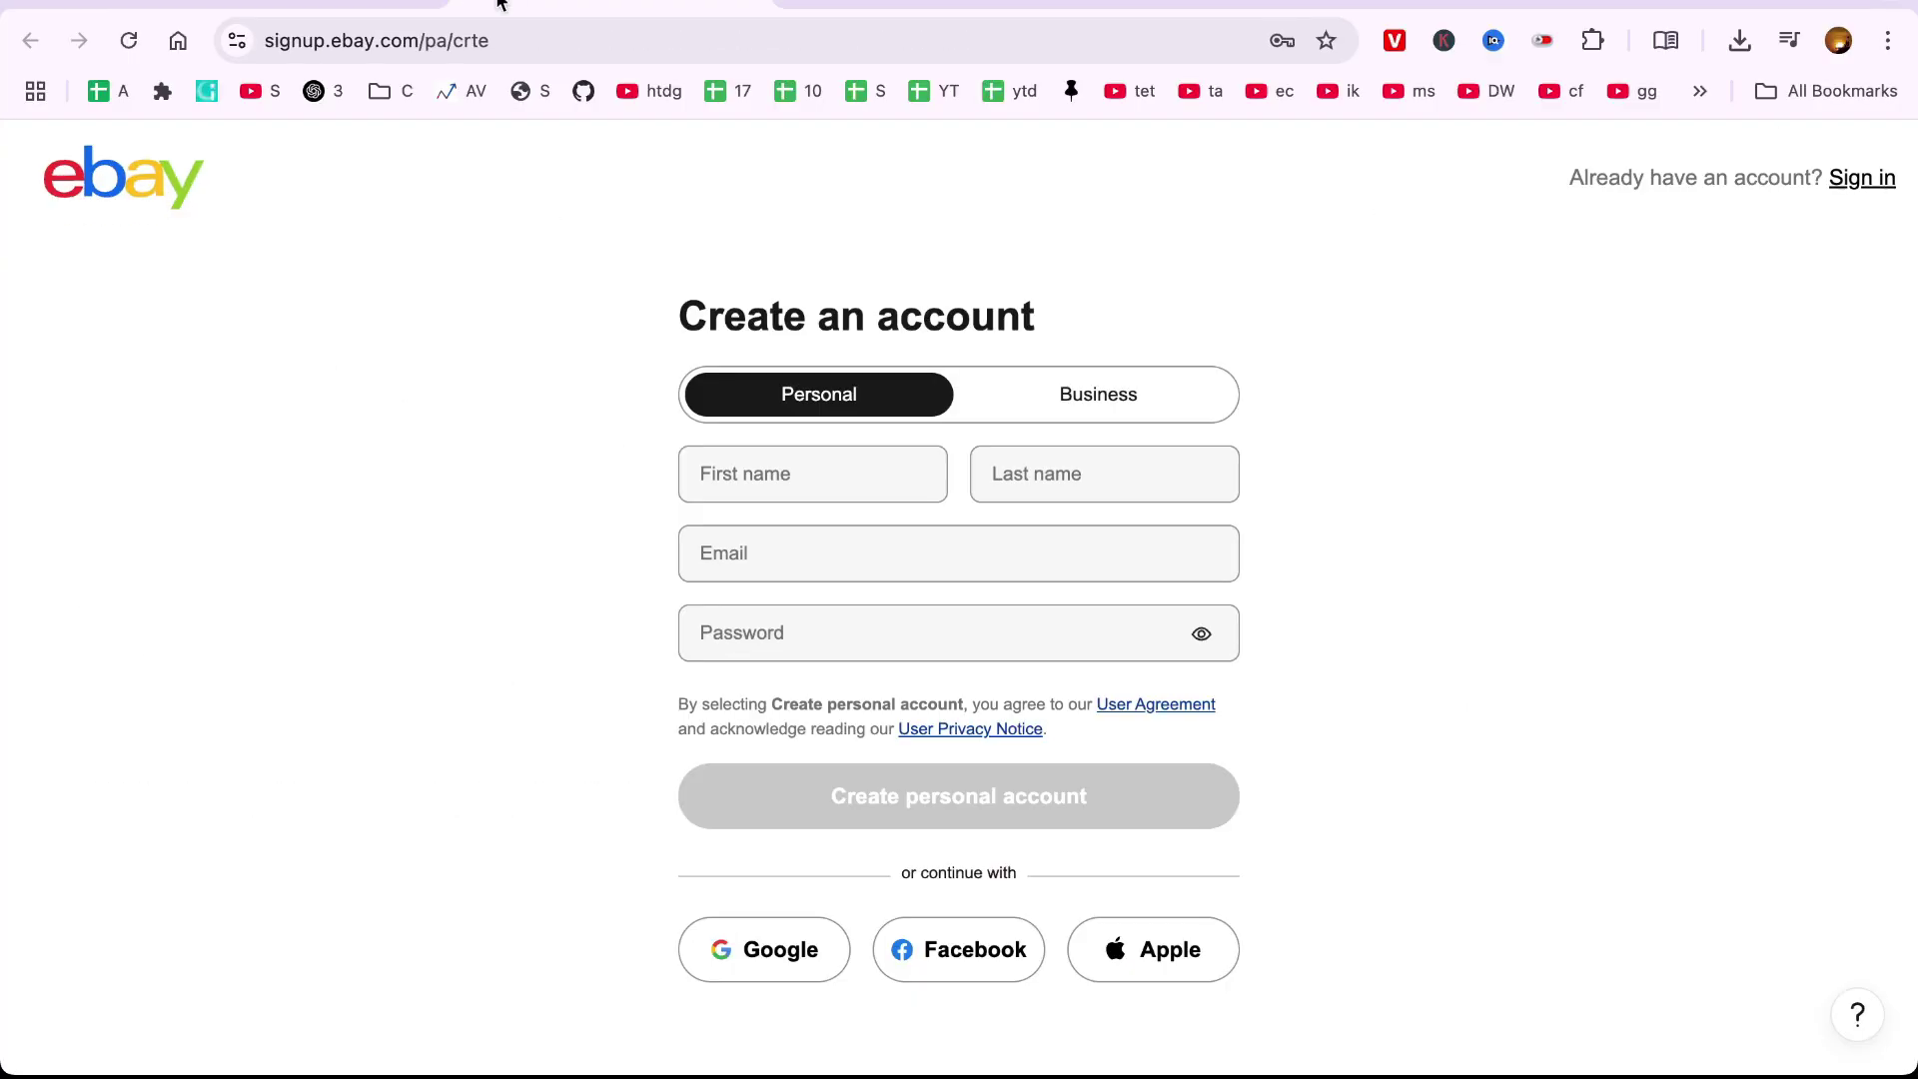
# - Navigate to Seller Hub at ebay.com/sh/ovw using the address bar
pyautogui.click(374, 40)
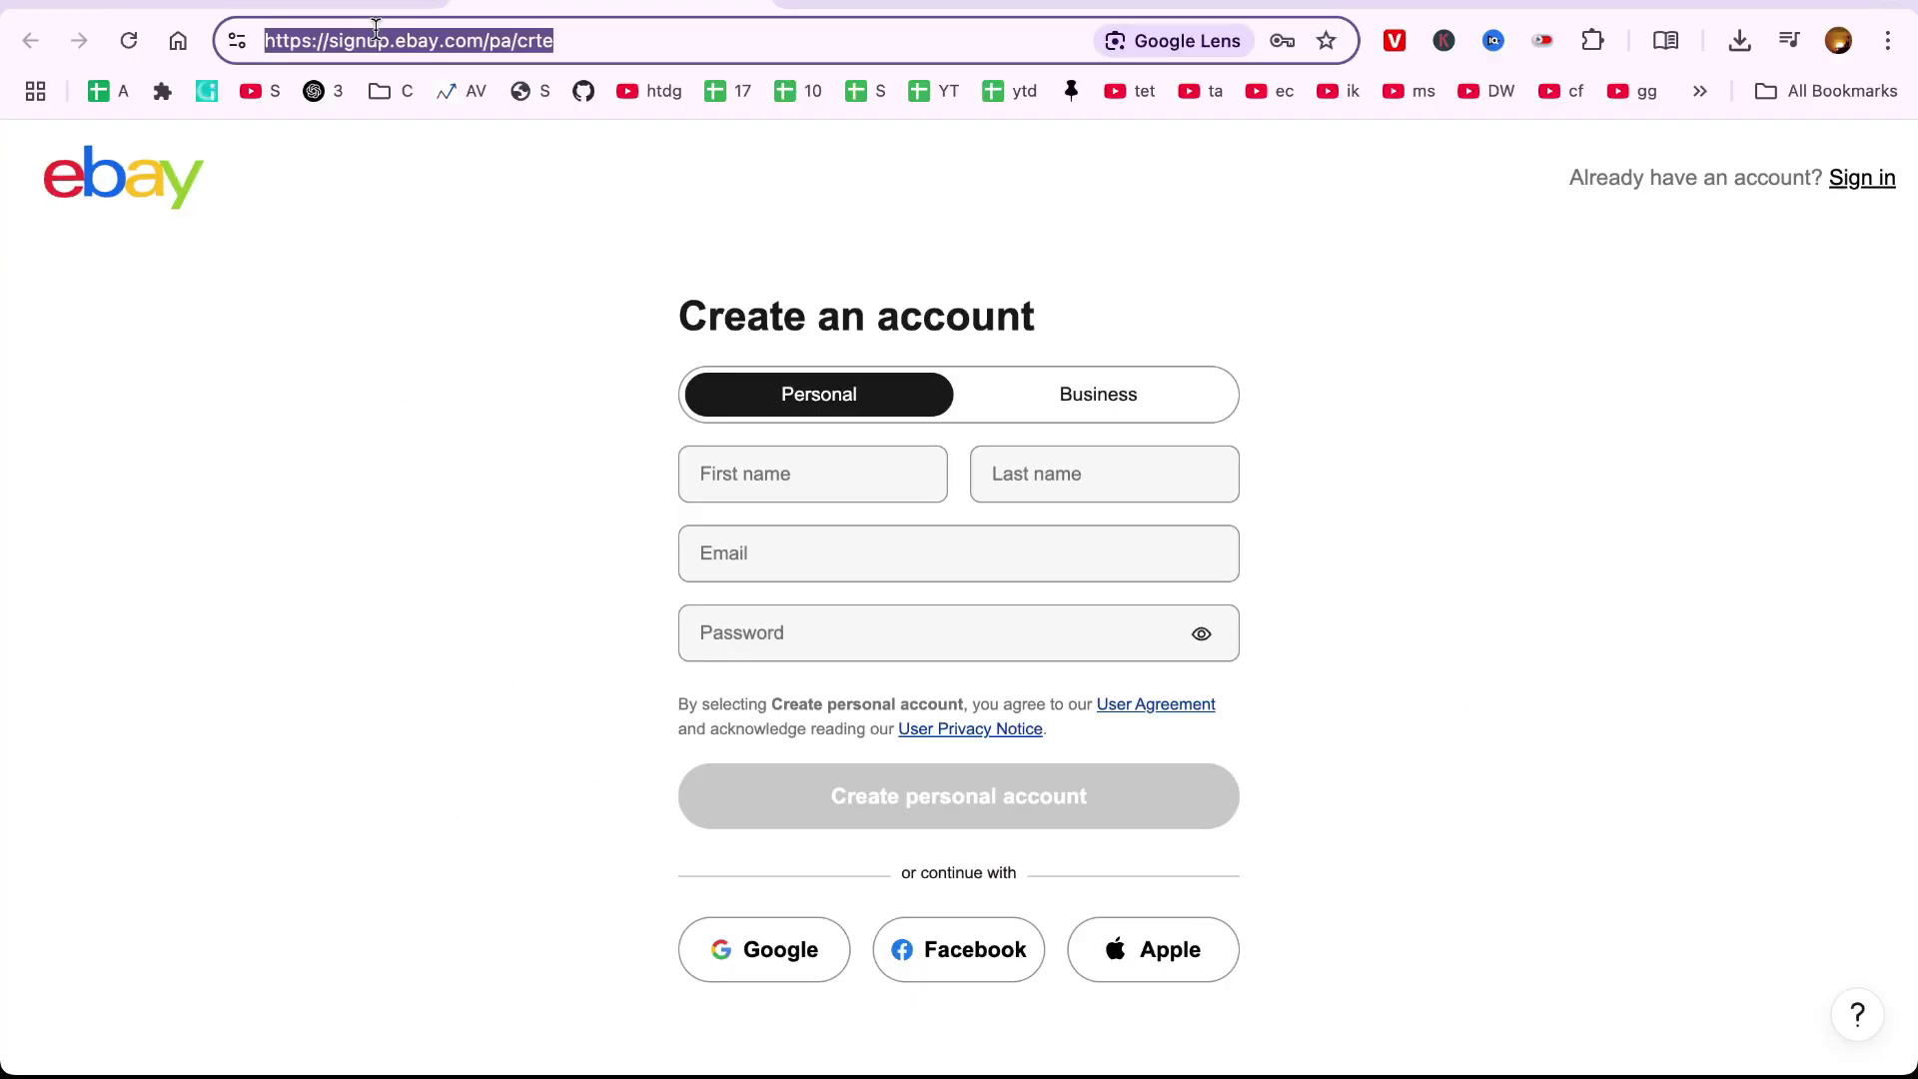
pyautogui.click(537, 302)
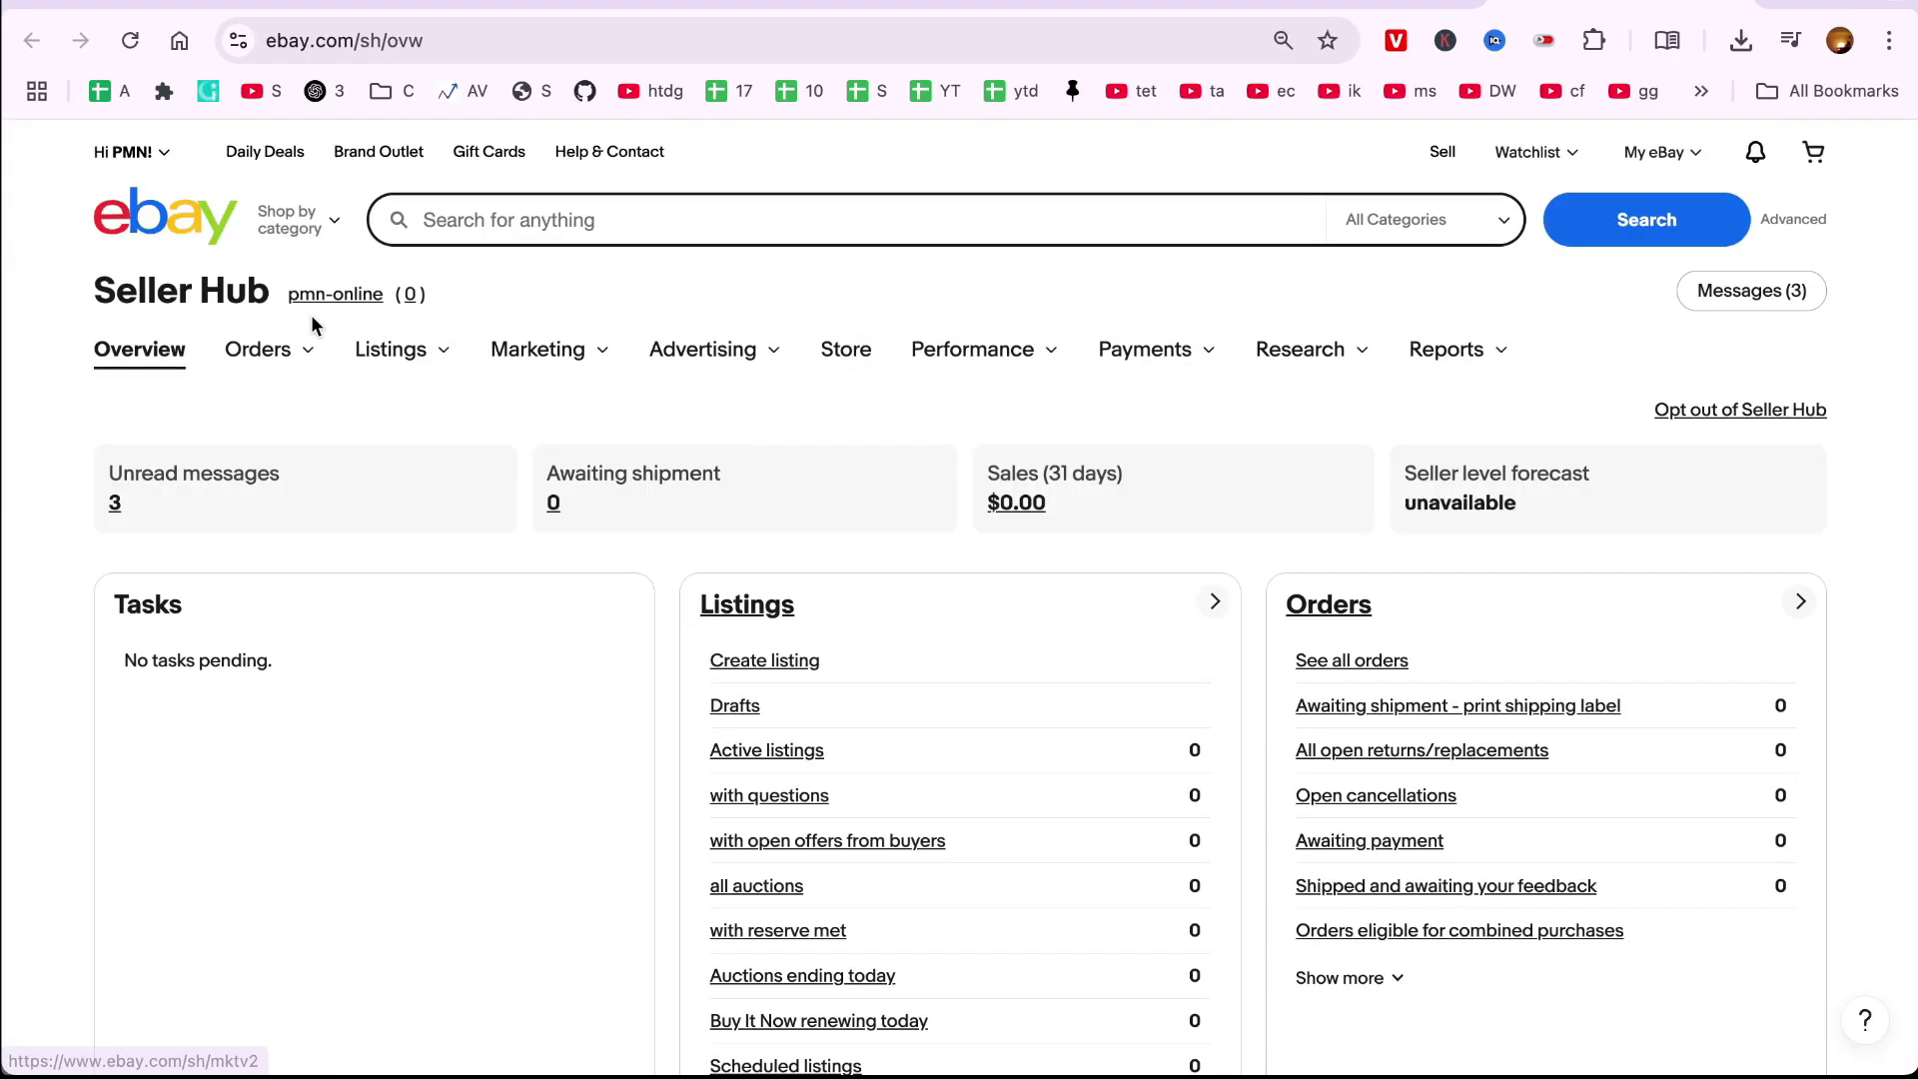
# - Go from All orders to Shipping preferences and edit Combined shipping rules
pyautogui.moveTo(259, 350)
pyautogui.click(276, 416)
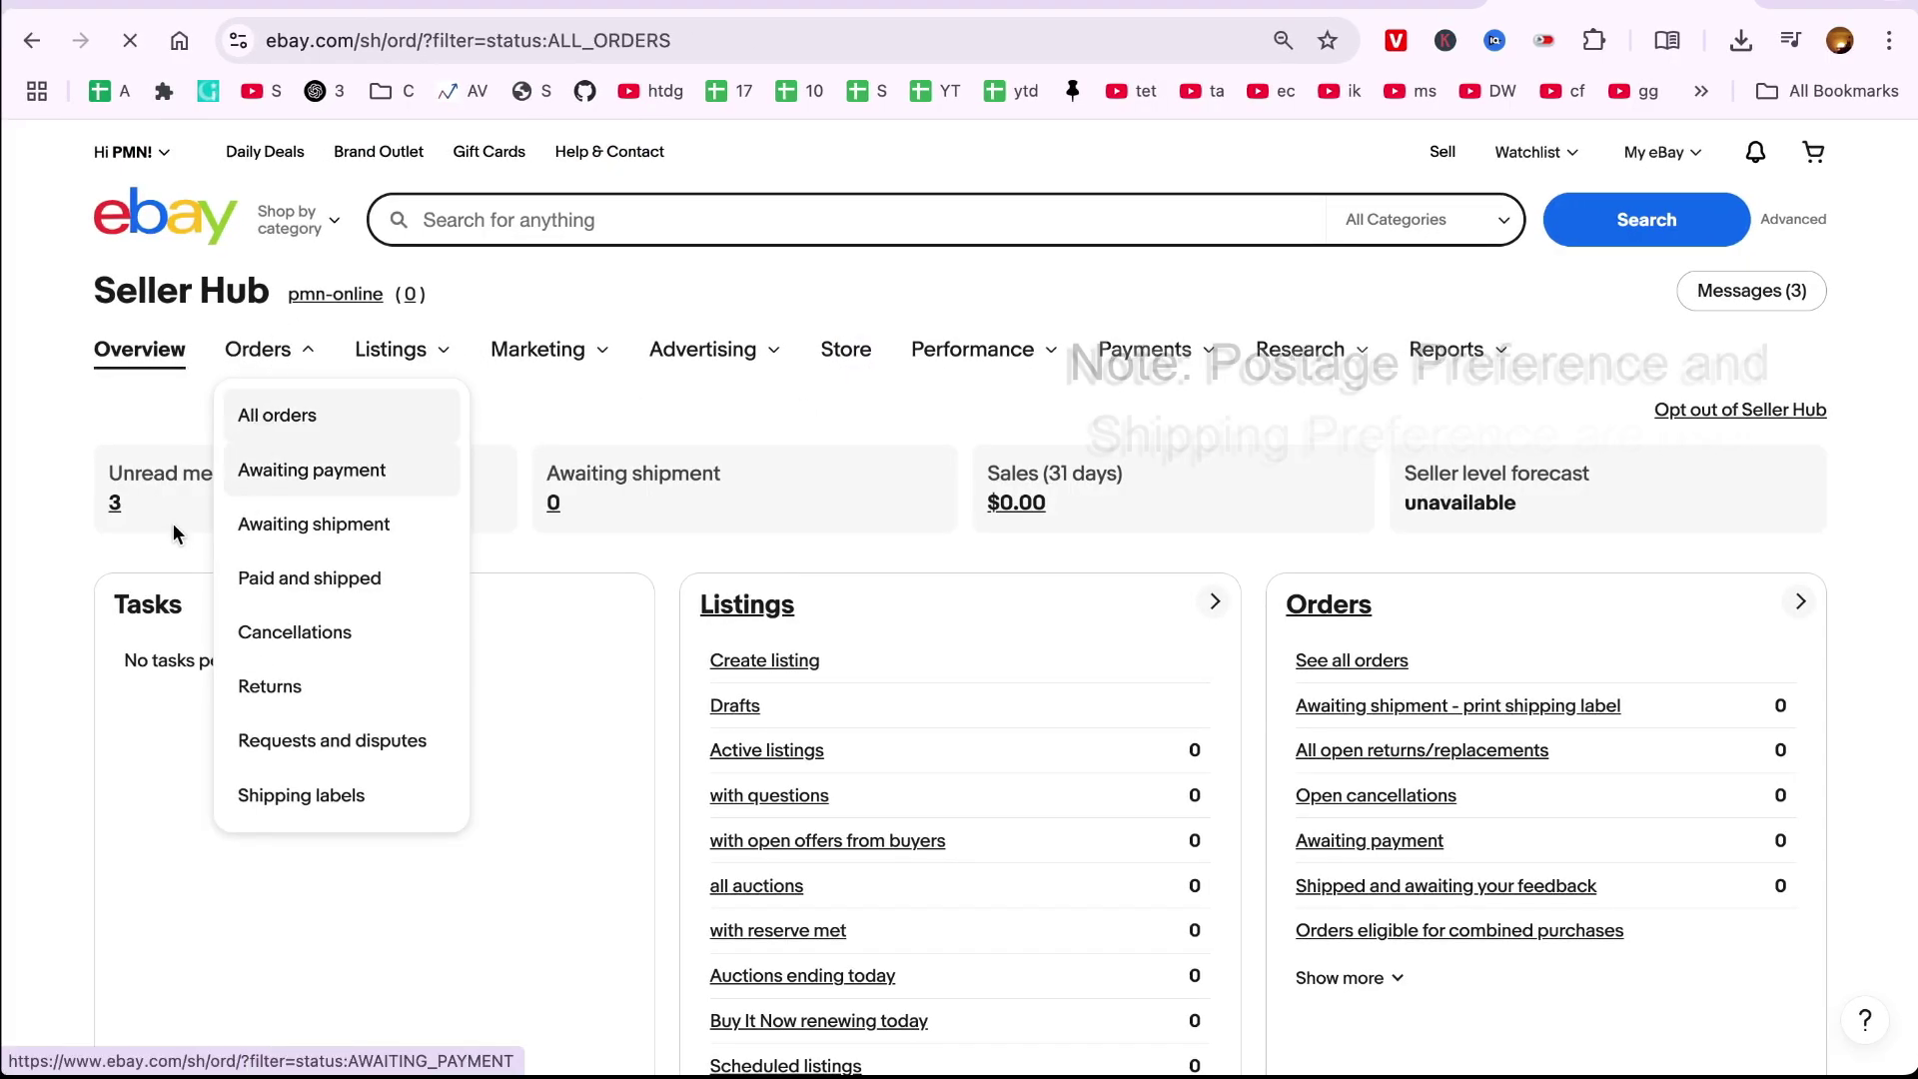
pyautogui.scroll(-3, 162, 561)
pyautogui.scroll(-2, 162, 562)
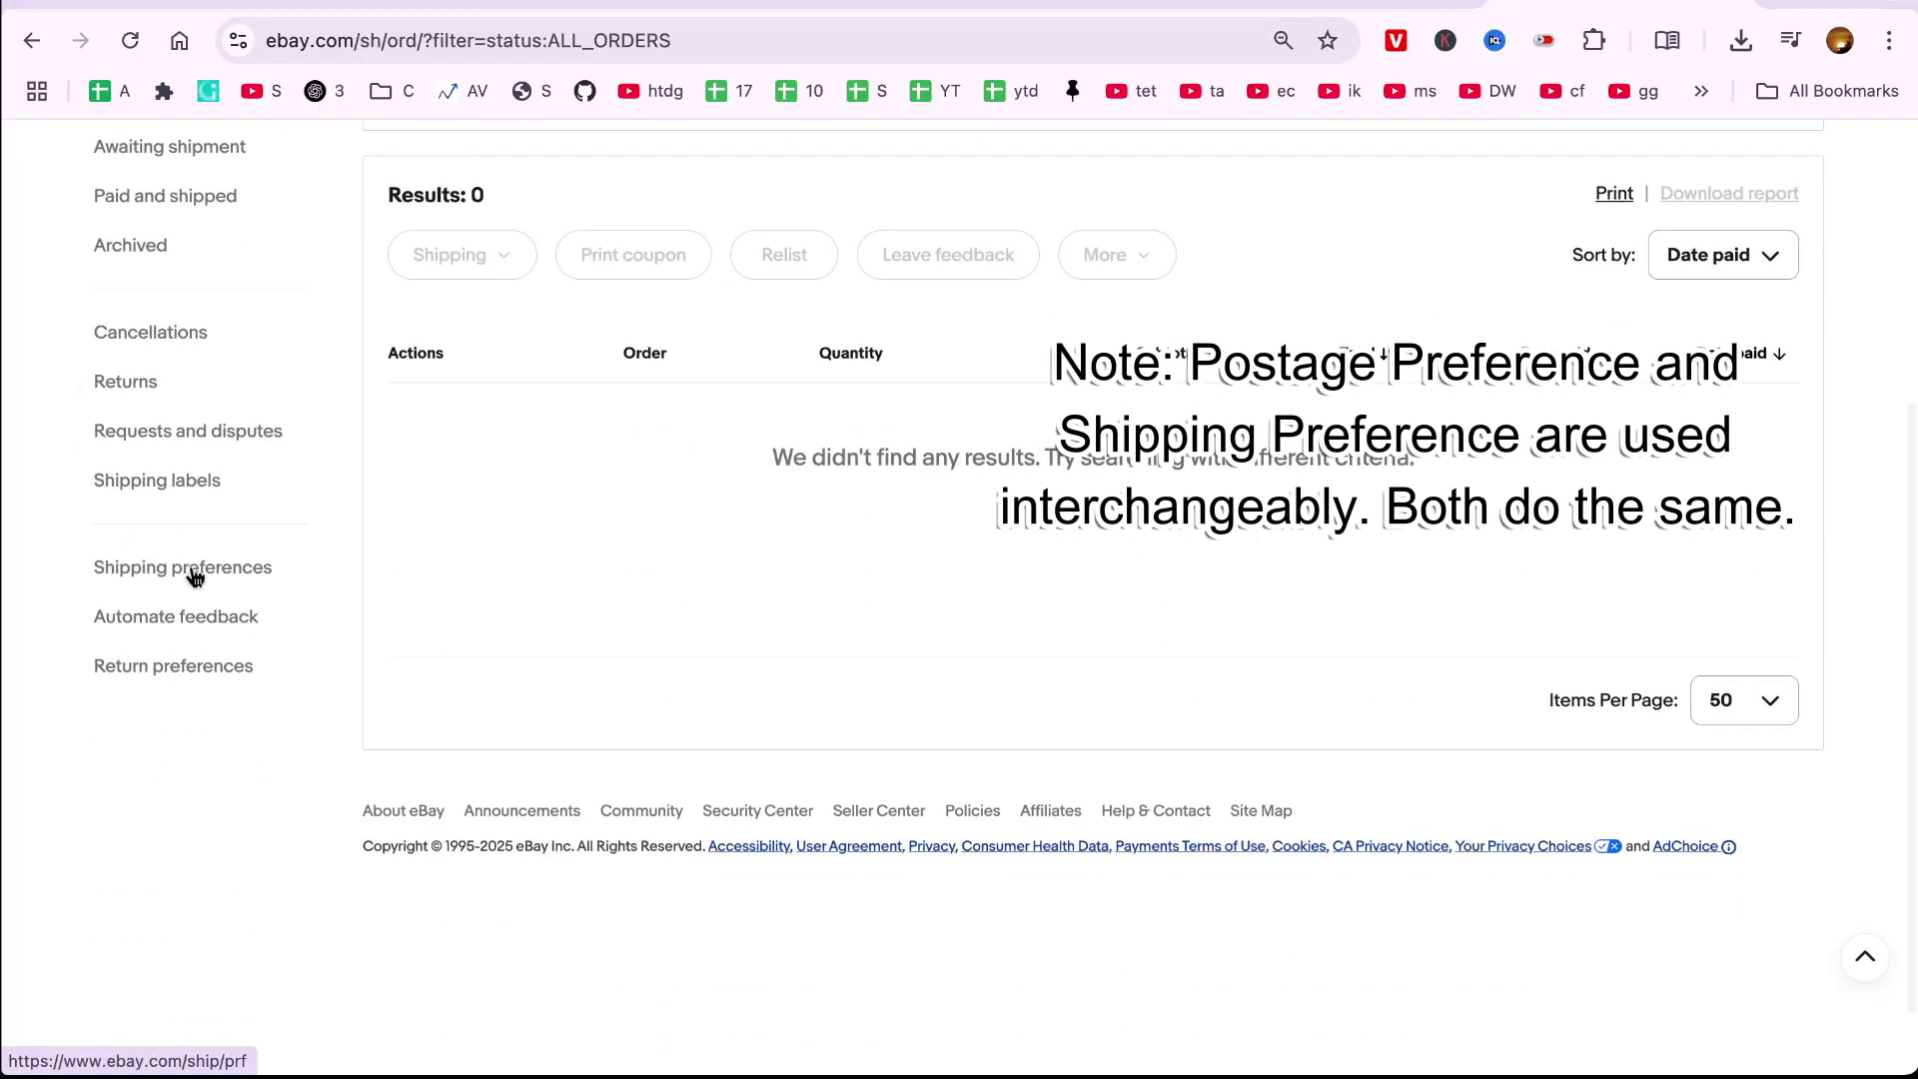
pyautogui.click(183, 567)
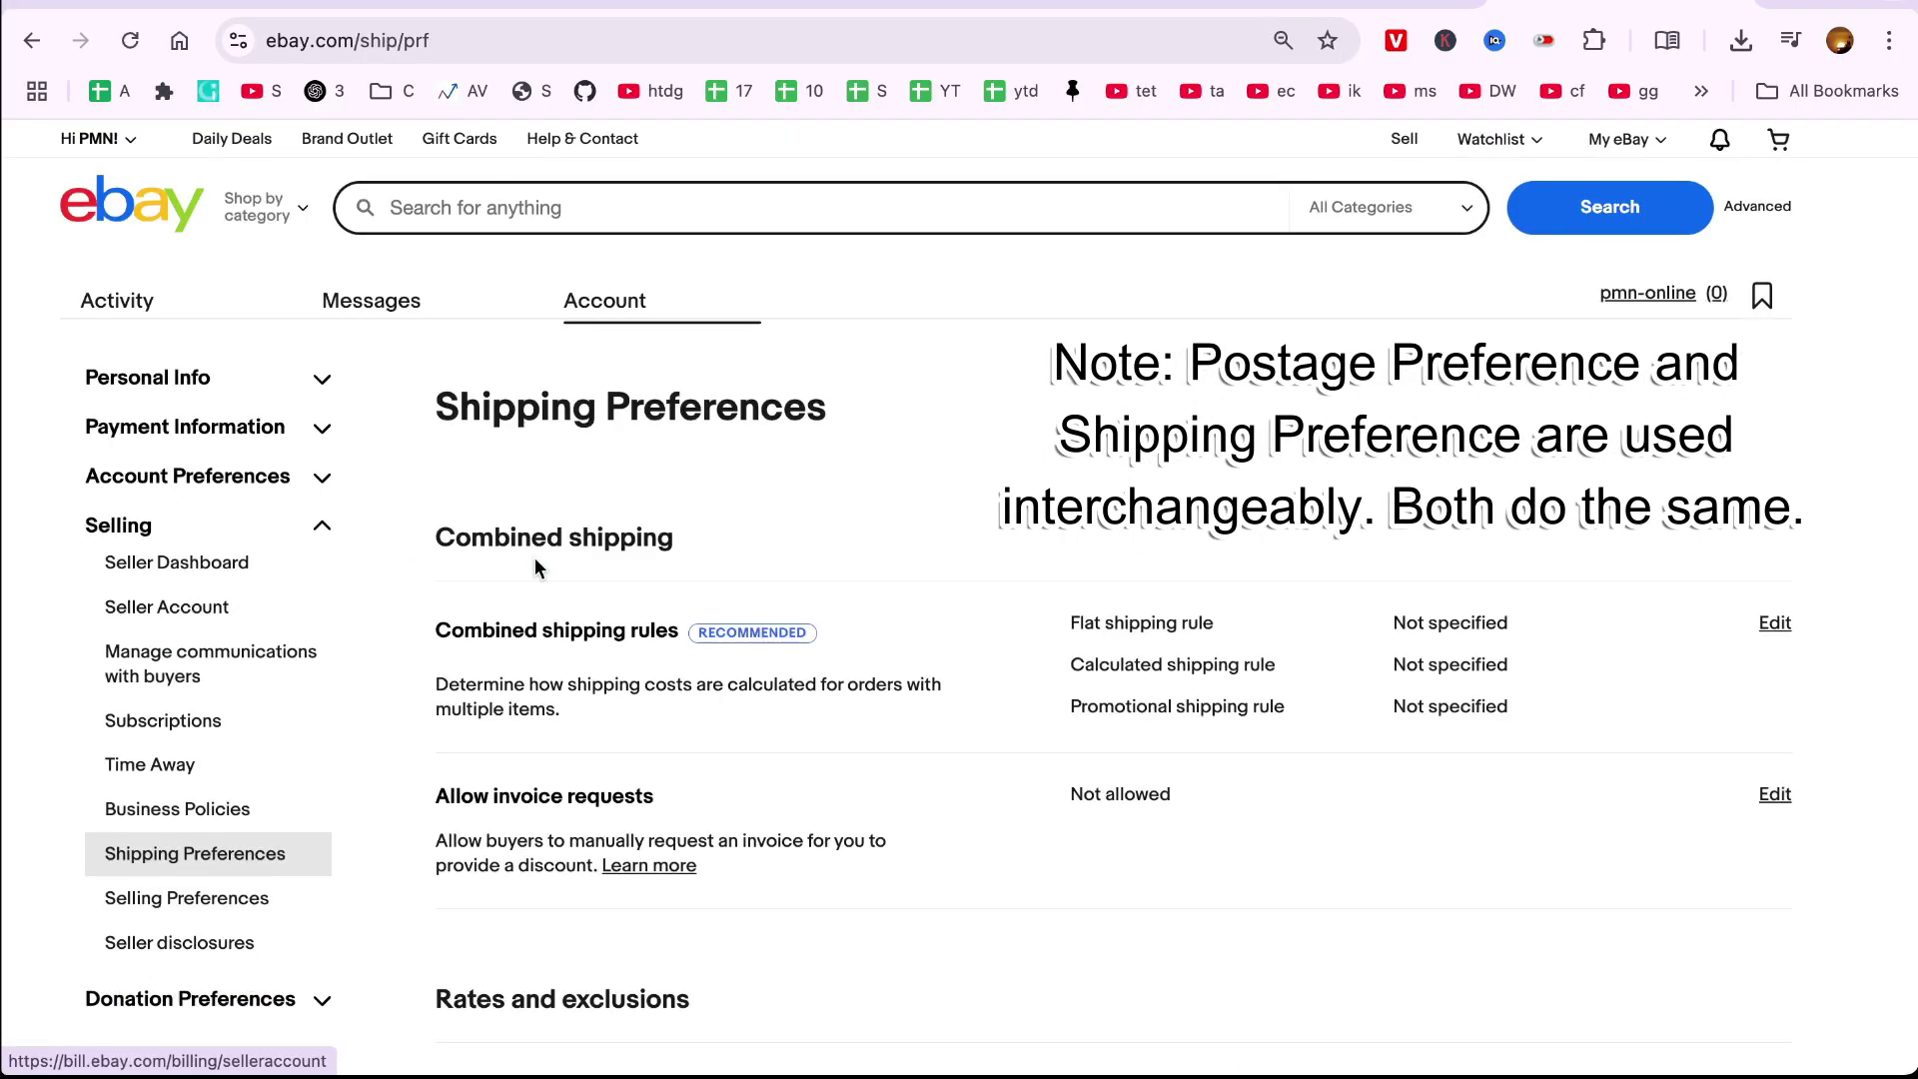
pyautogui.click(1772, 623)
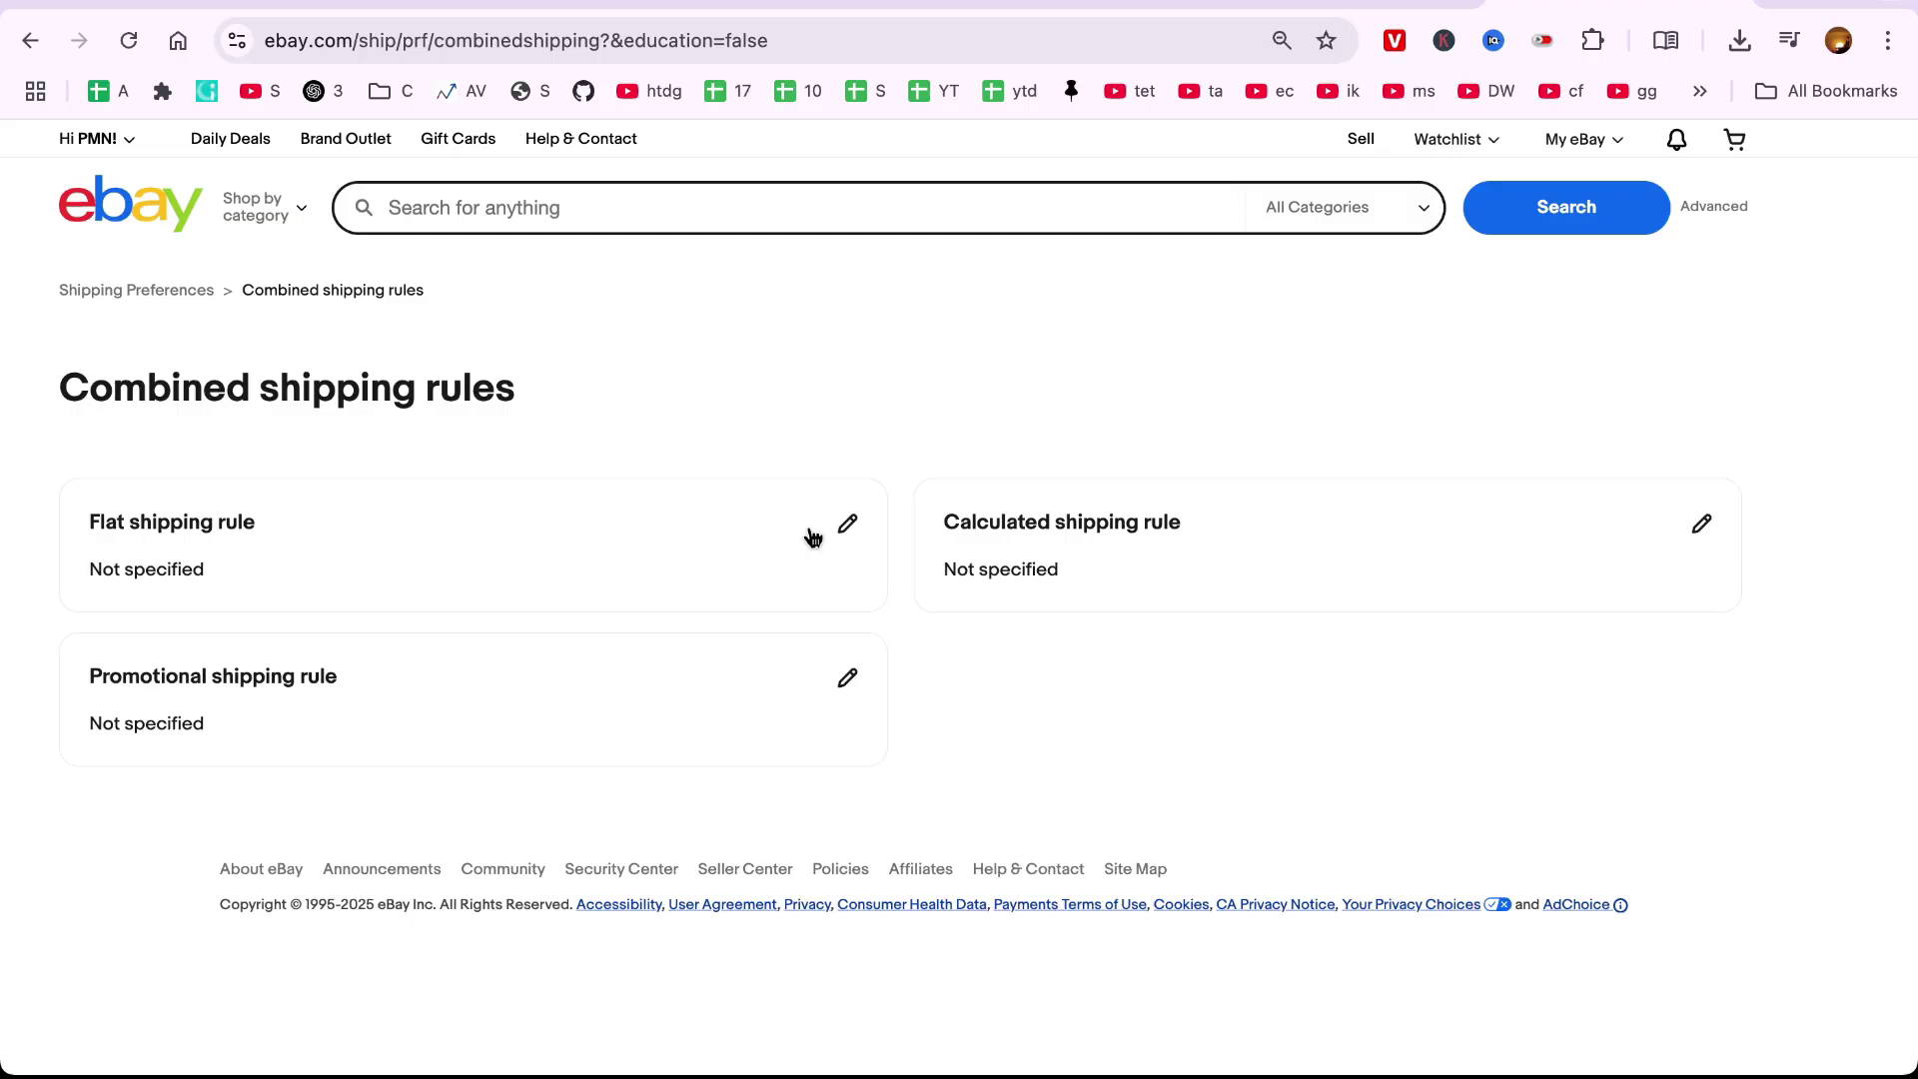
# - Save a flat rule adding $1 per additional item under profile 'test'
pyautogui.click(845, 523)
pyautogui.click(753, 501)
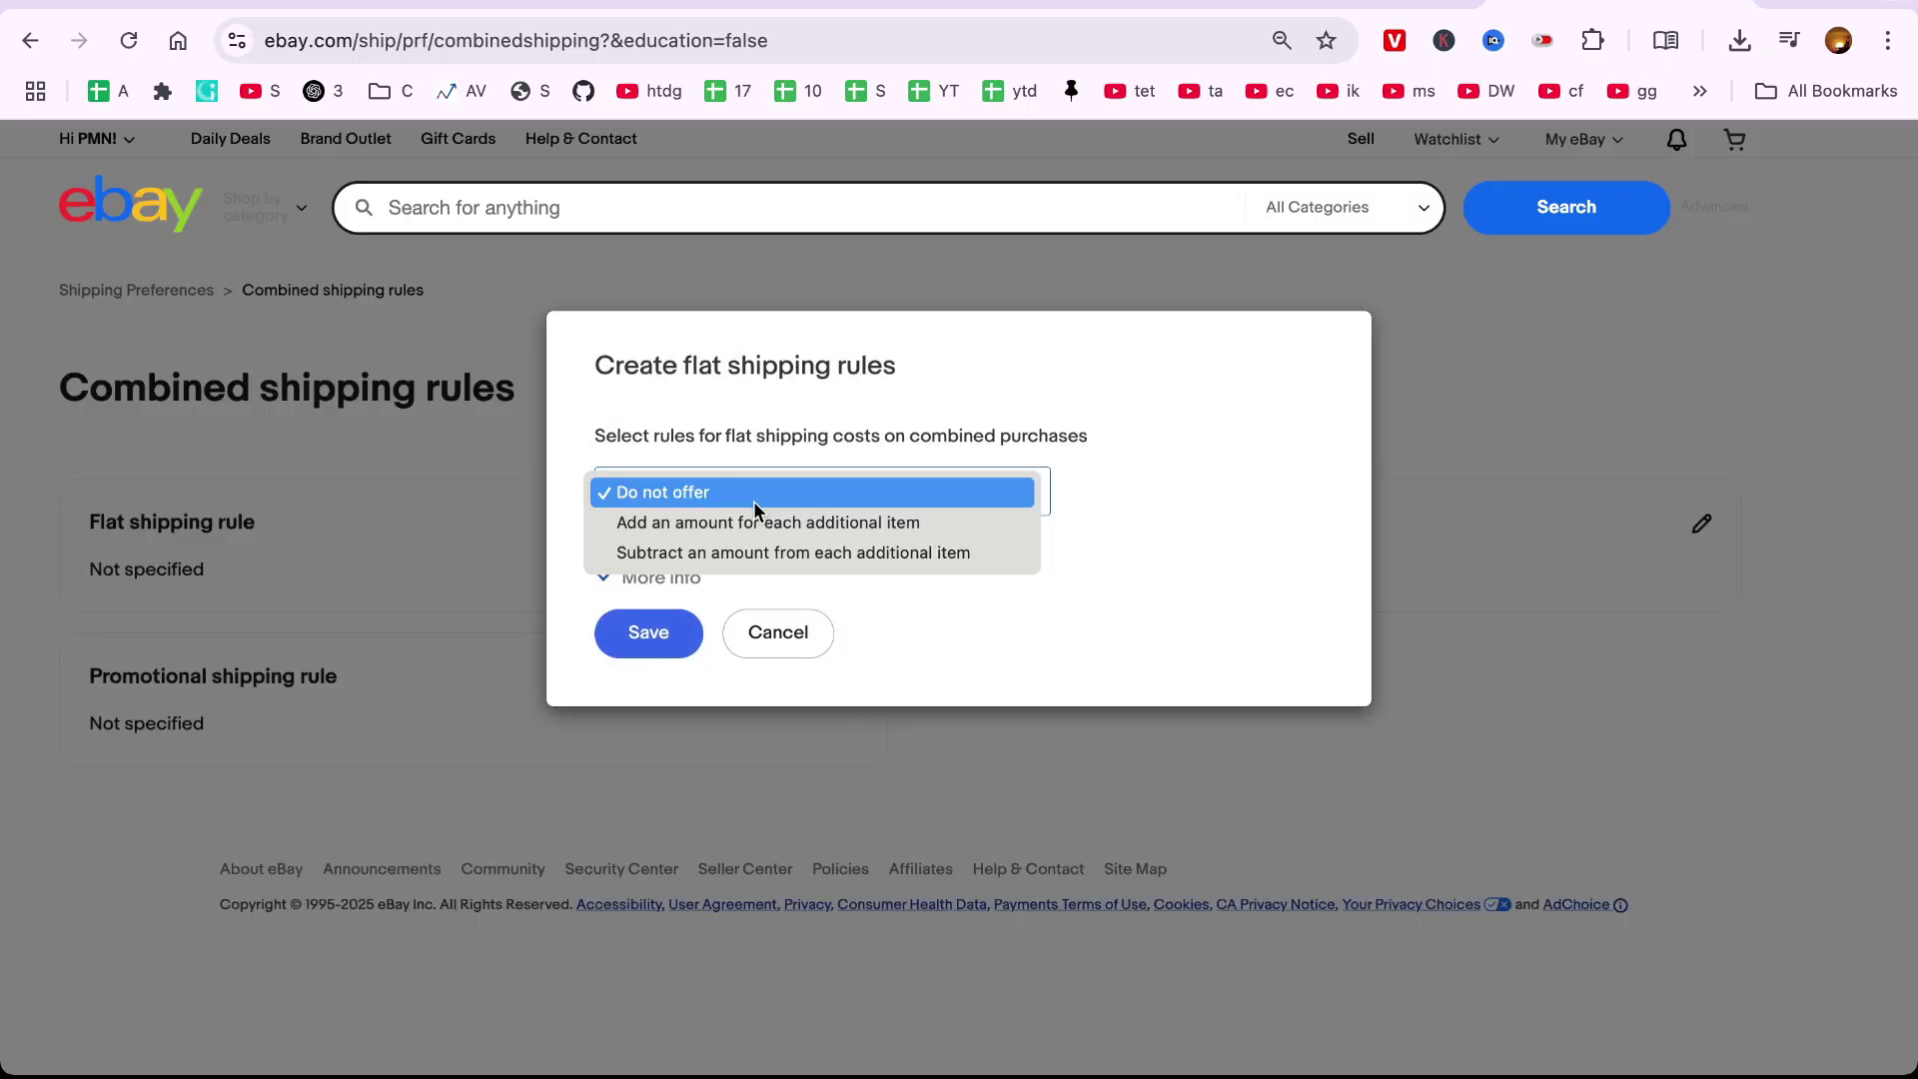
pyautogui.click(746, 523)
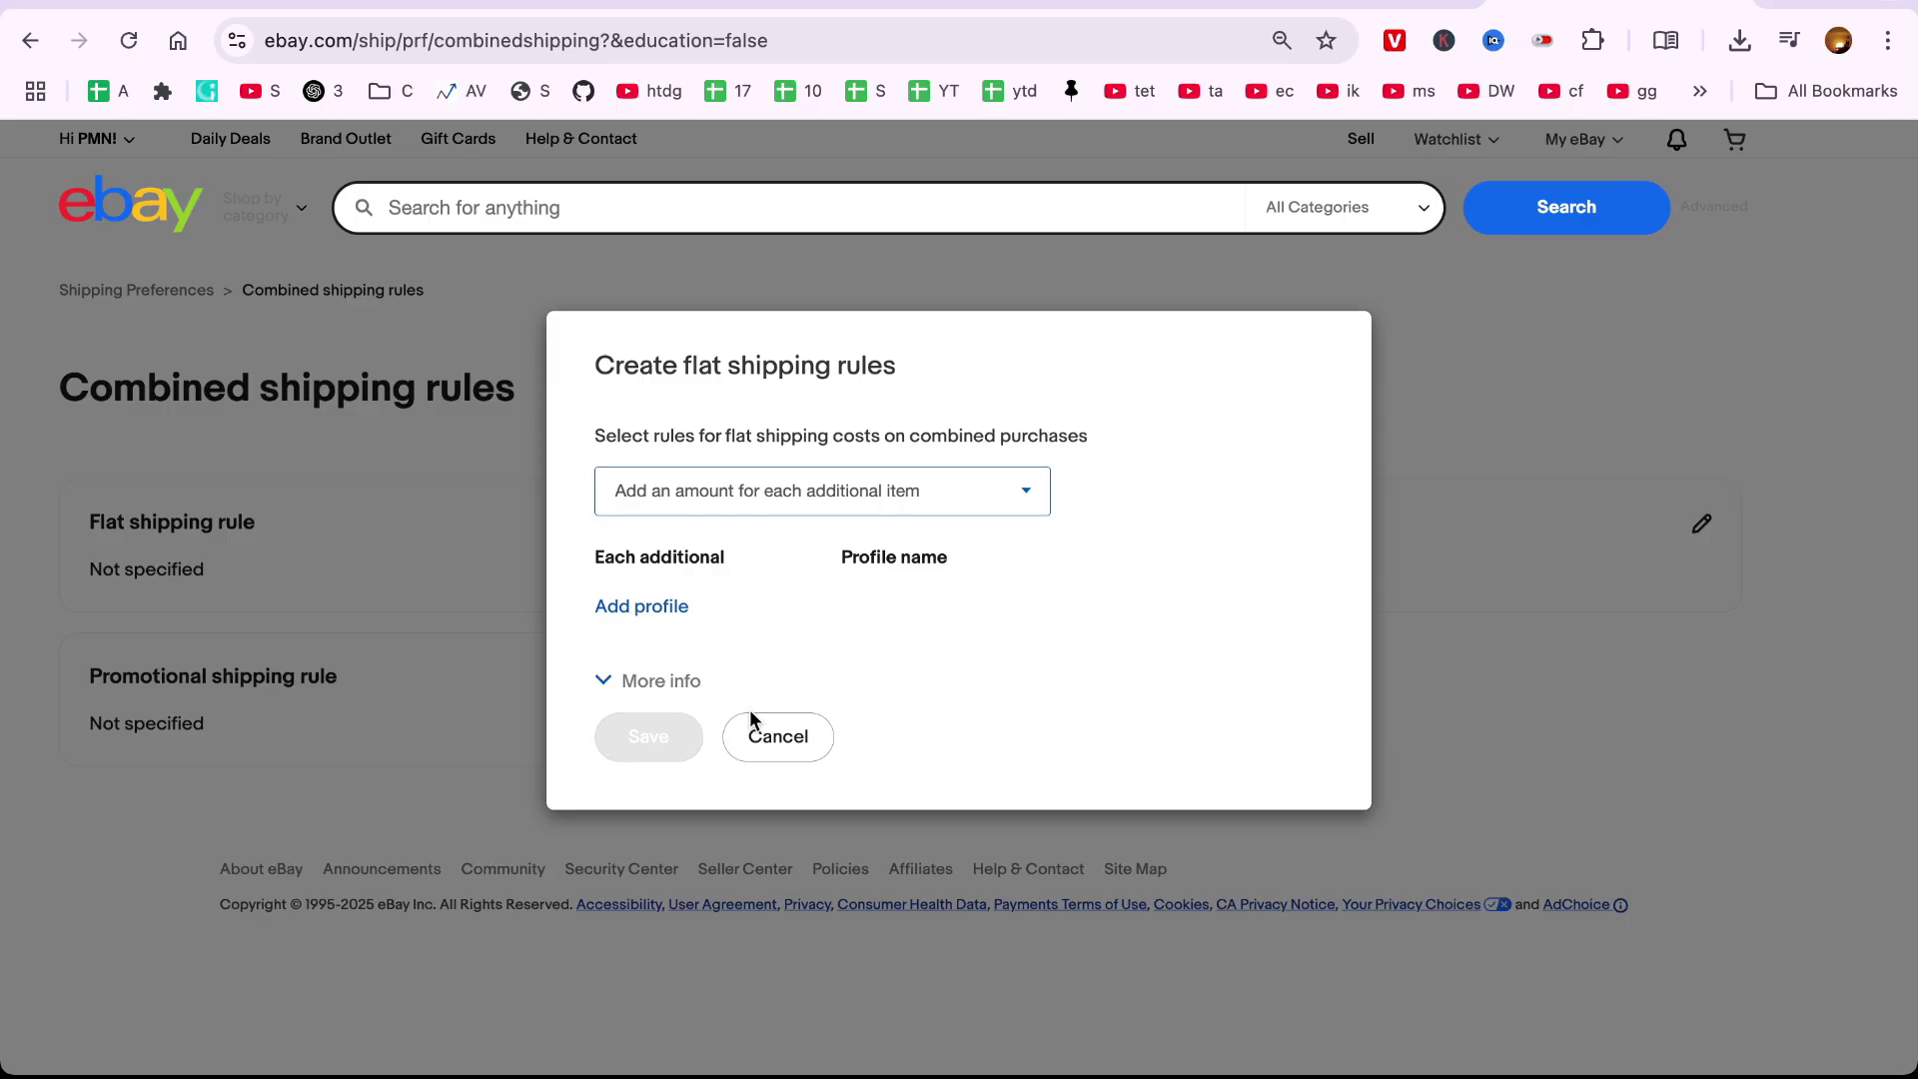
pyautogui.click(665, 630)
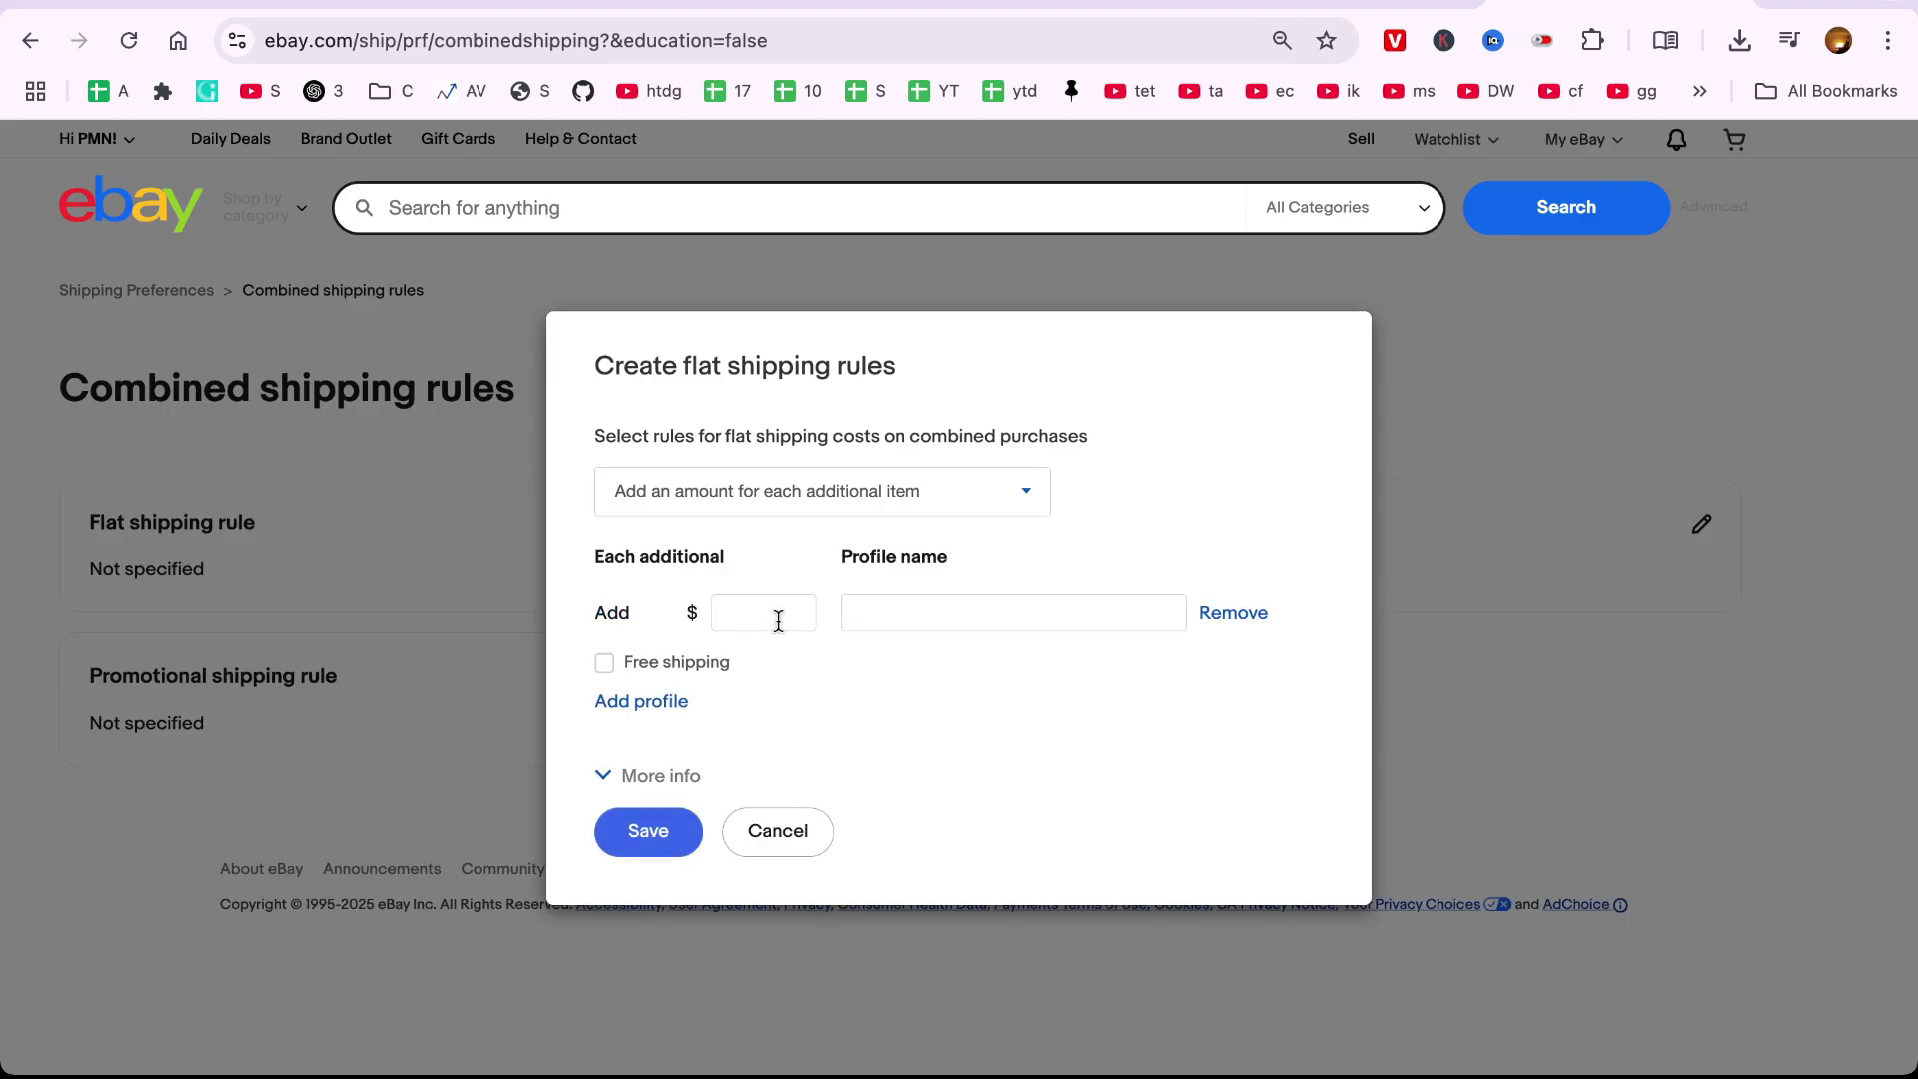
pyautogui.click(778, 614)
pyautogui.write('1')
pyautogui.click(972, 610)
pyautogui.write('test')
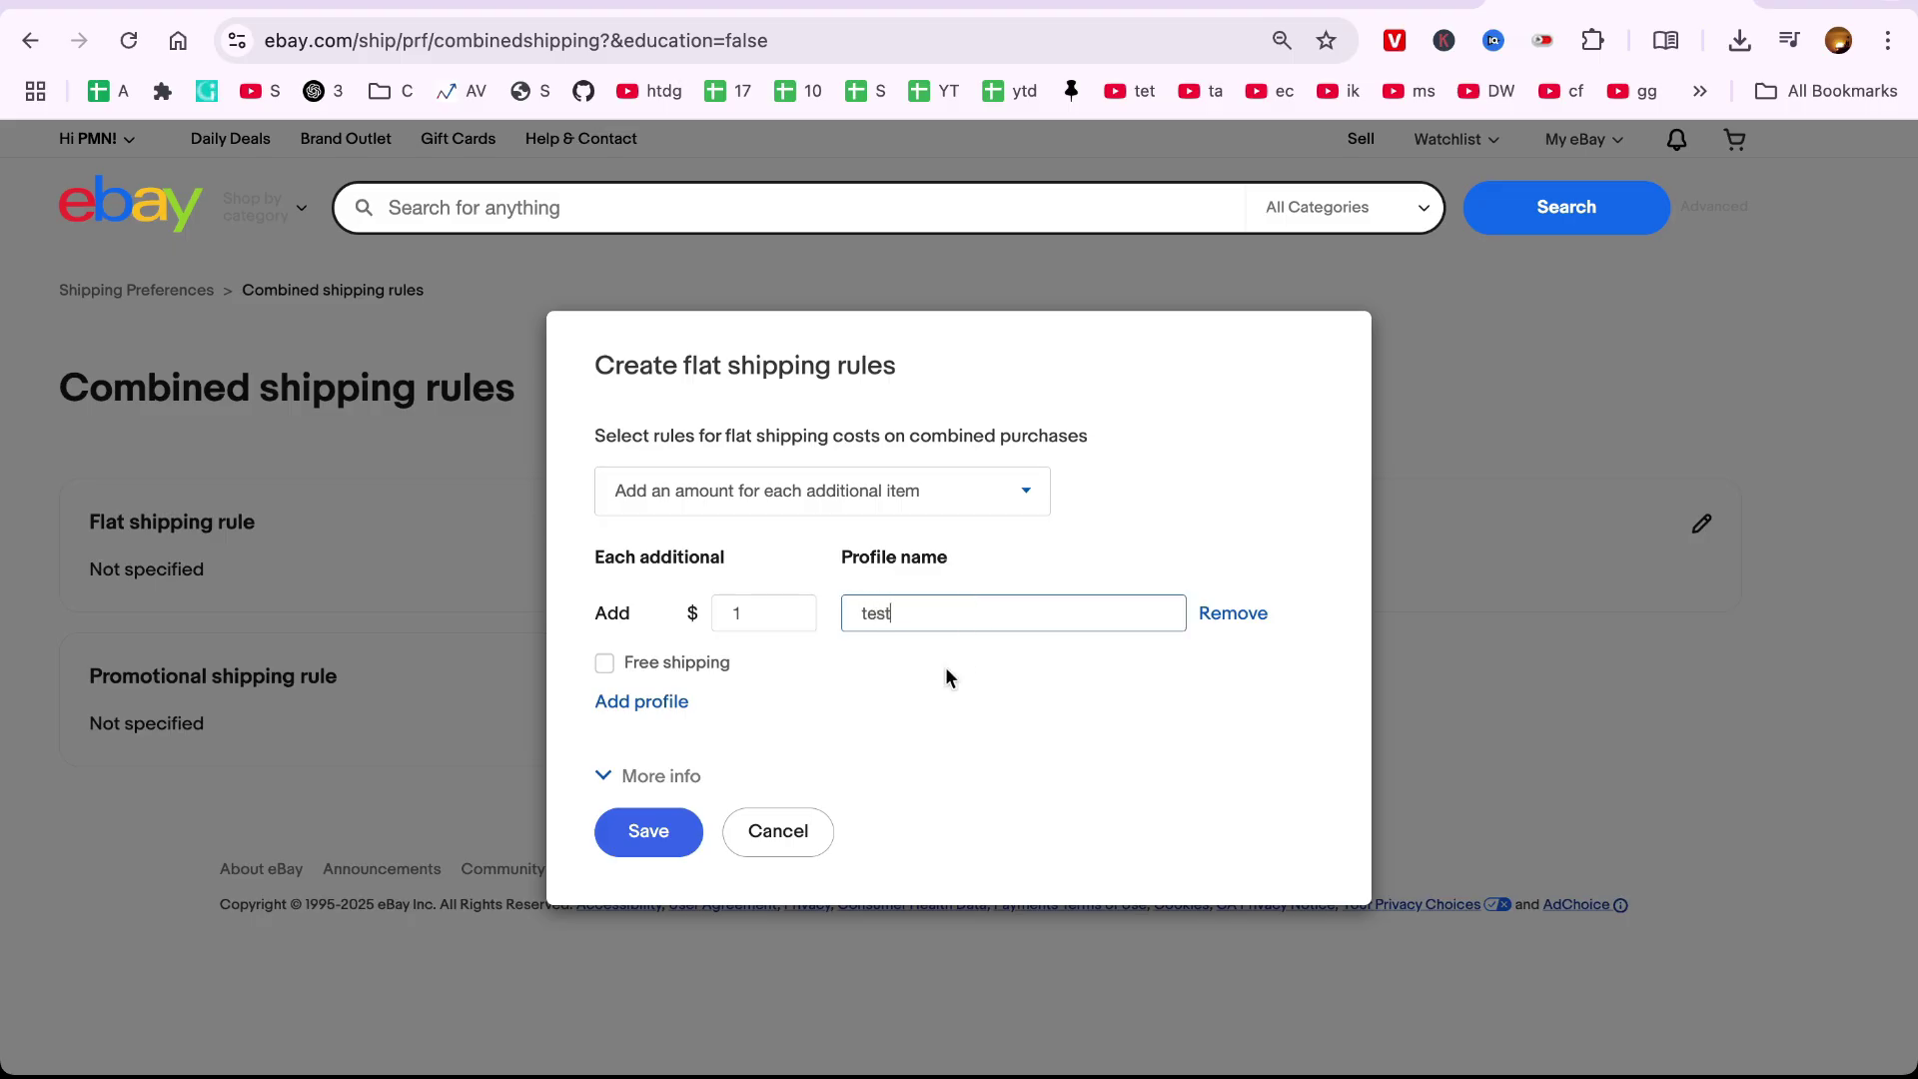
pyautogui.click(648, 830)
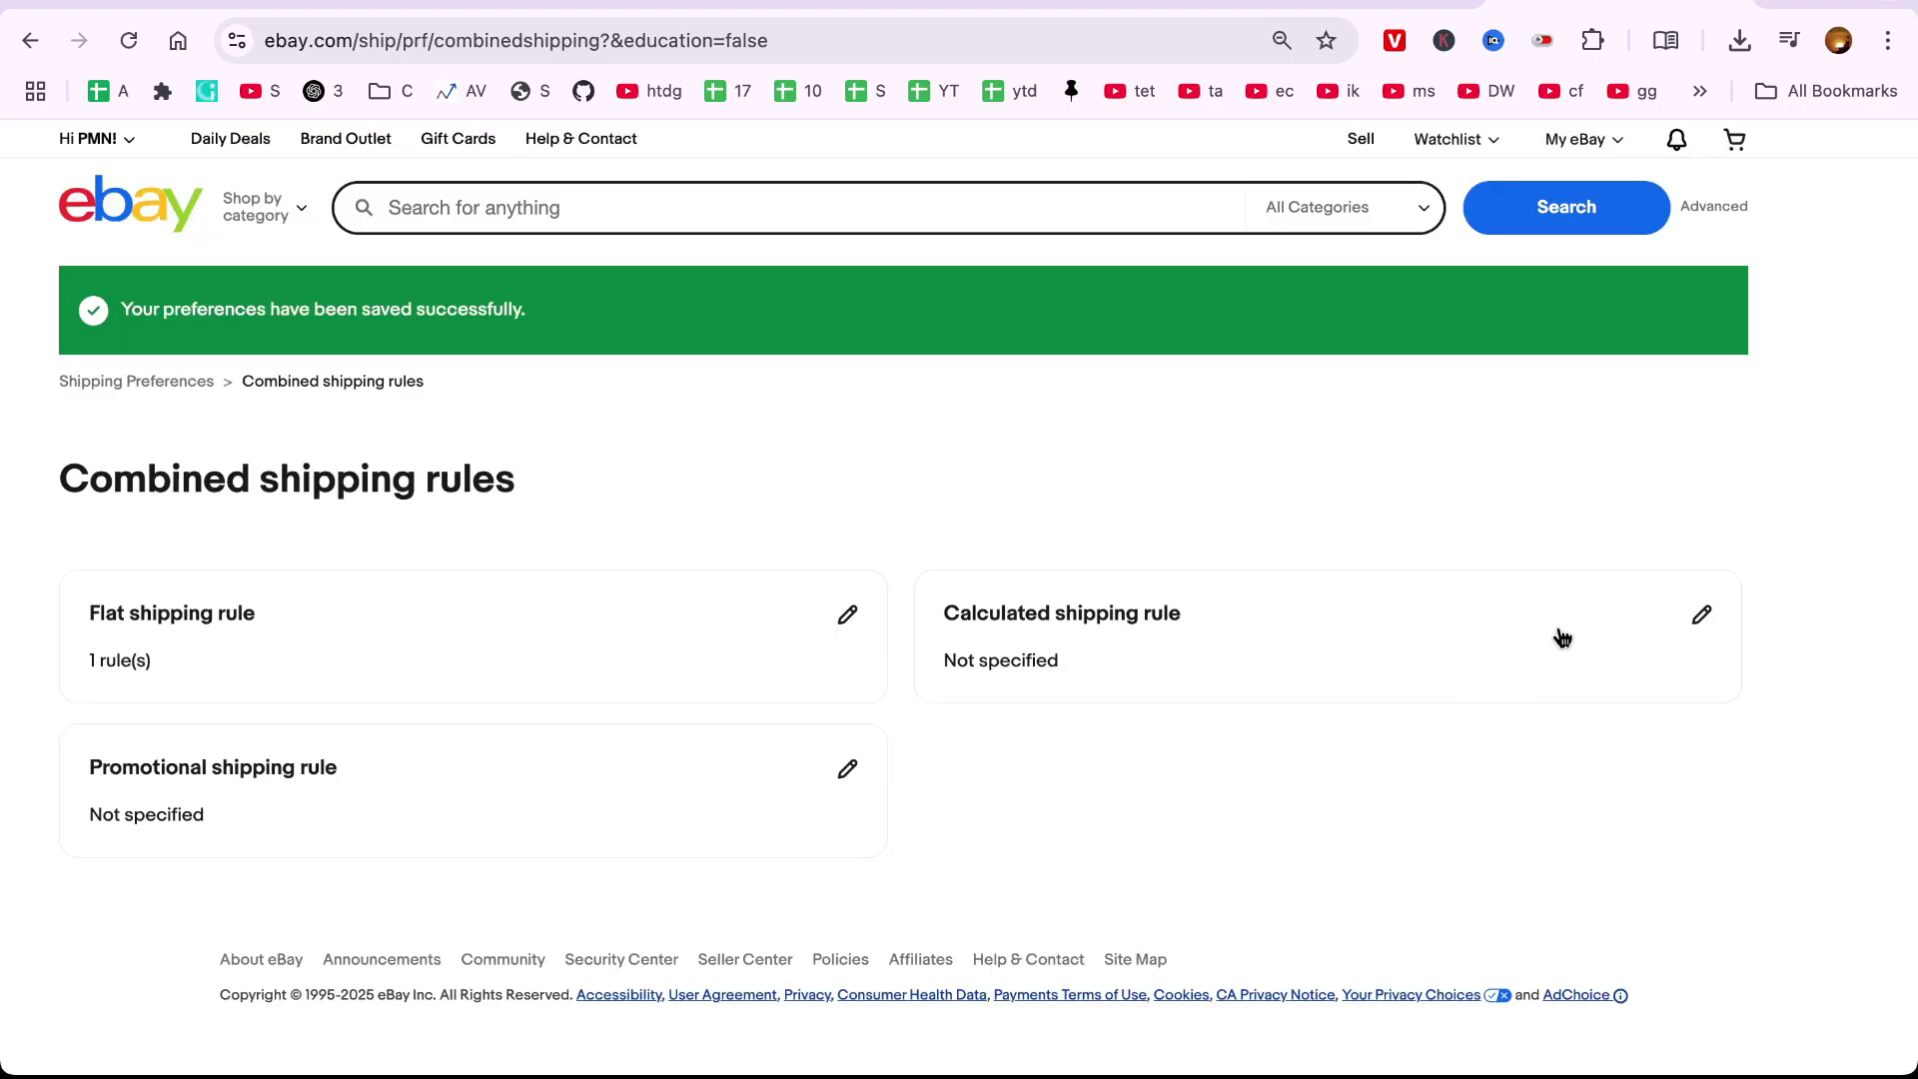
# - Start a calculated rule combining all item weights, then cancel it
pyautogui.click(1701, 523)
pyautogui.click(848, 621)
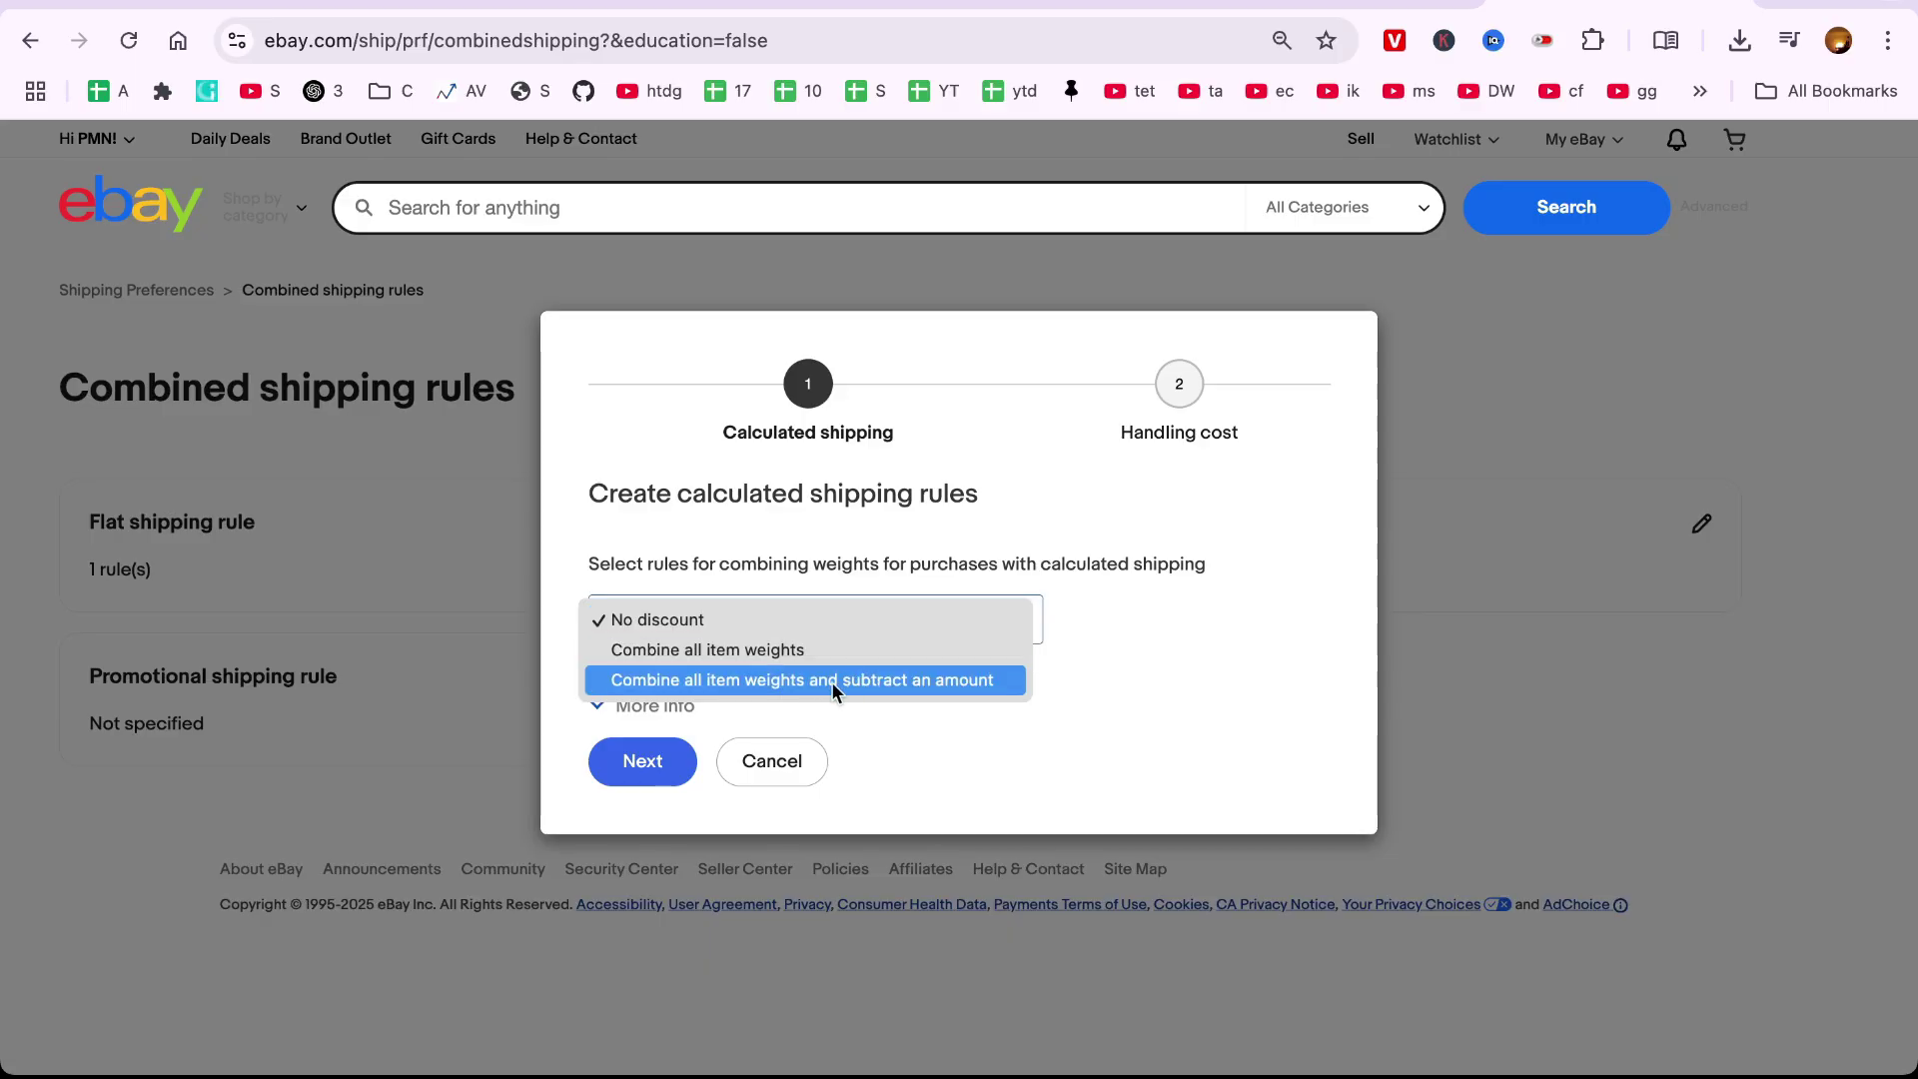
pyautogui.click(824, 651)
pyautogui.click(643, 760)
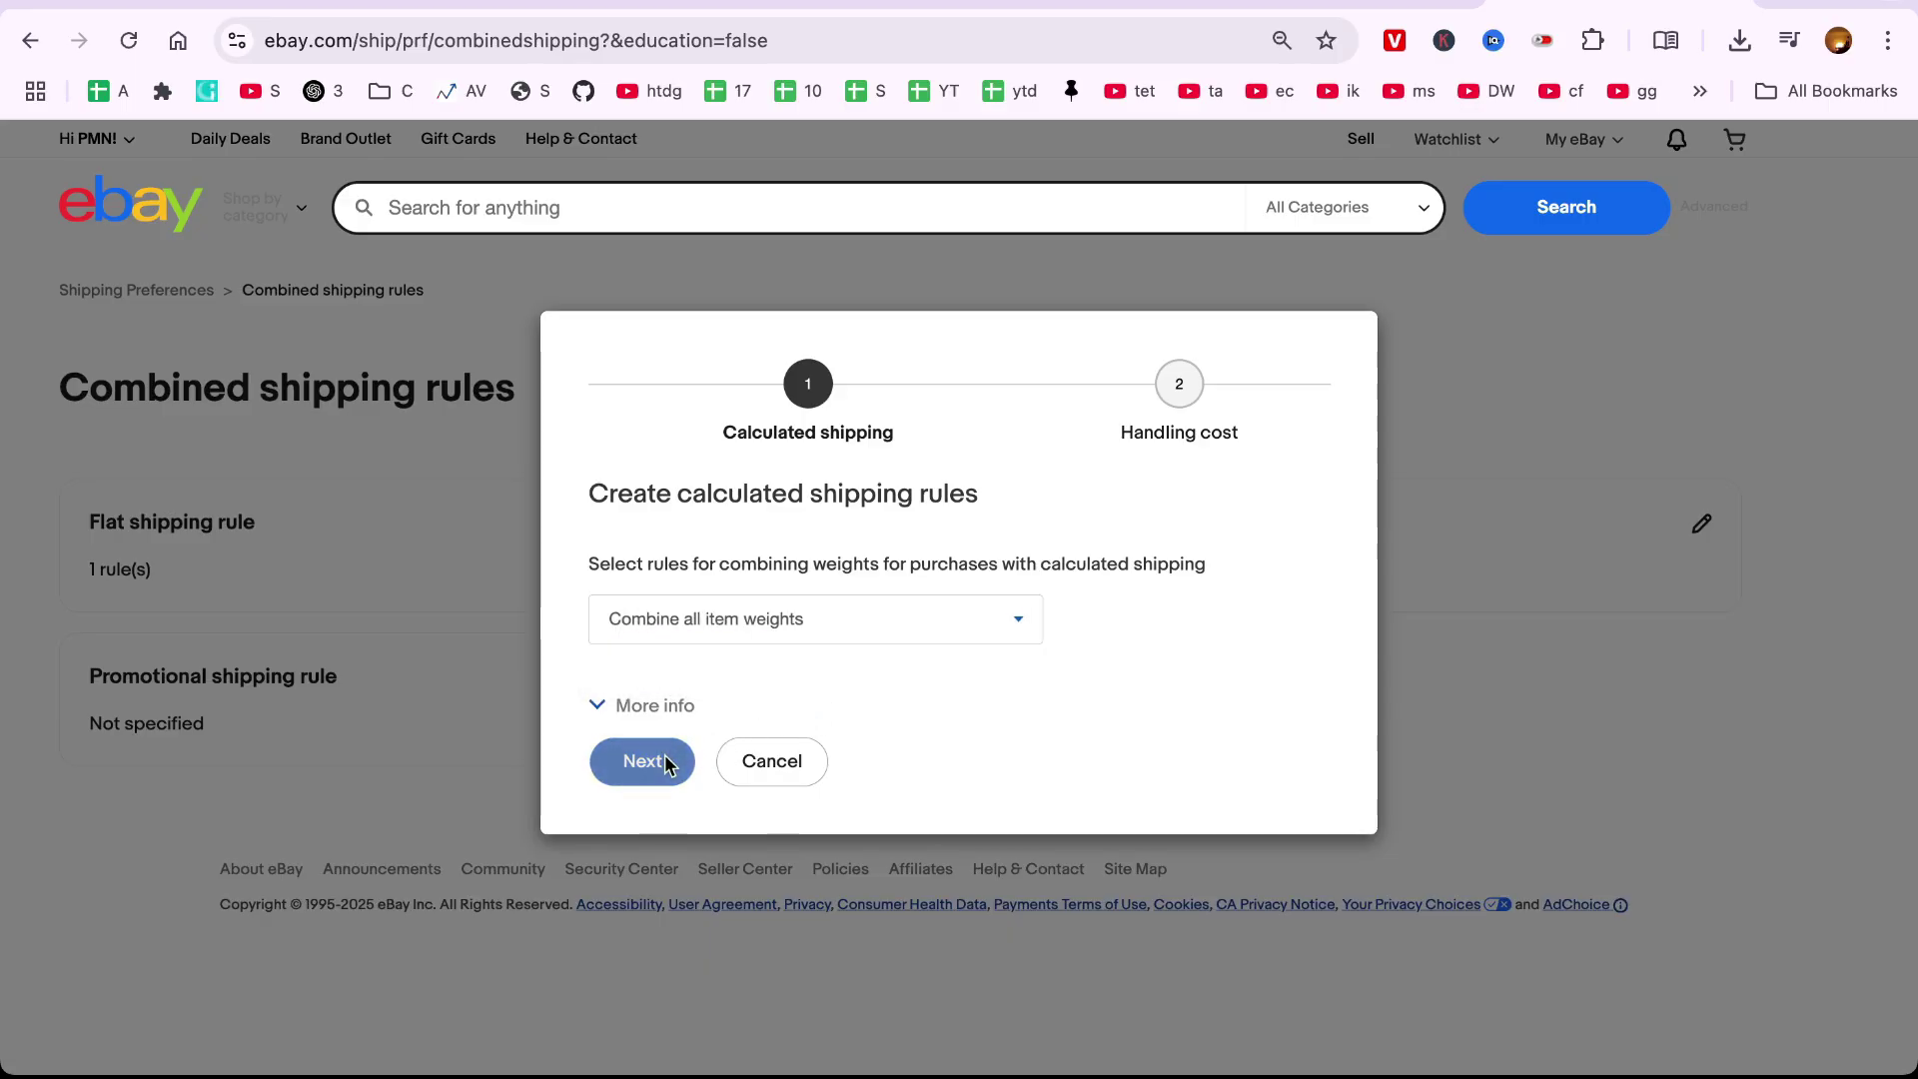
pyautogui.click(894, 761)
# - Save a promotional rule: $2 shipping once purchases reach $11
pyautogui.click(846, 677)
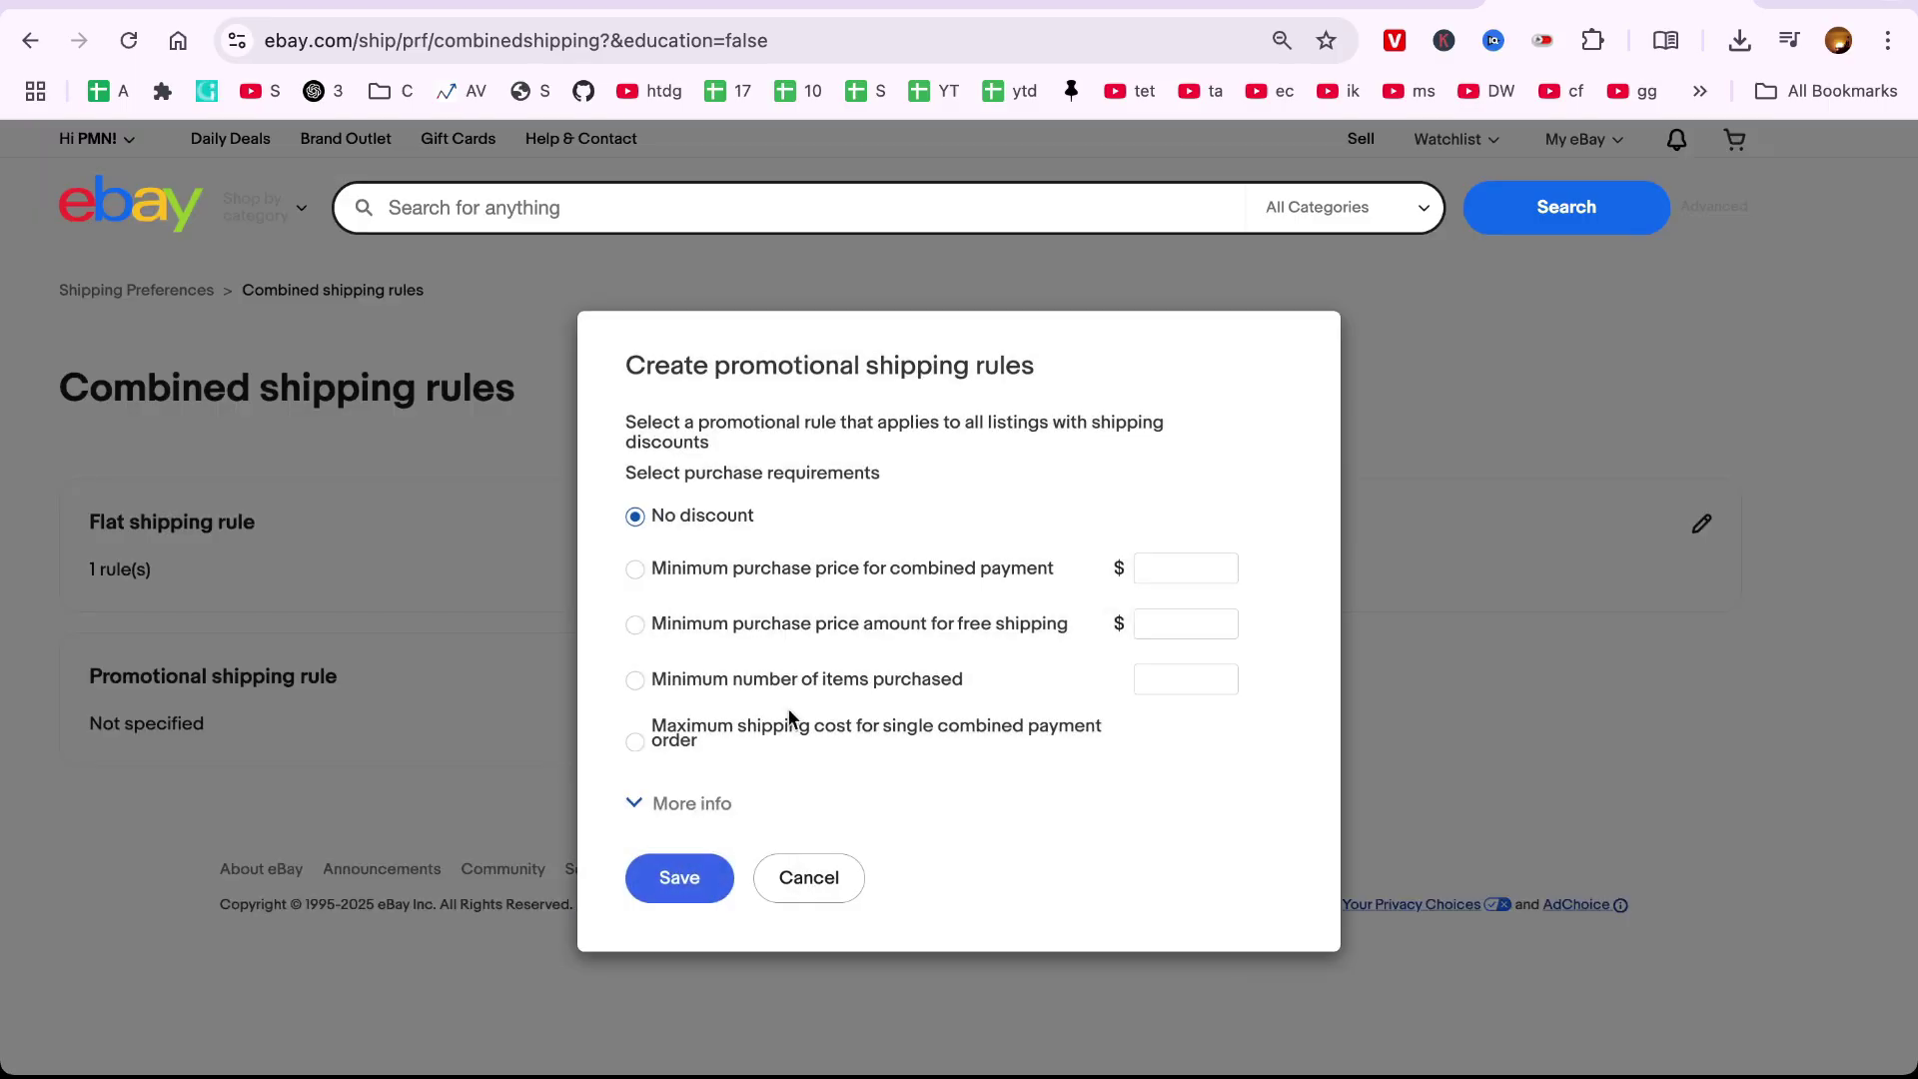
pyautogui.click(636, 568)
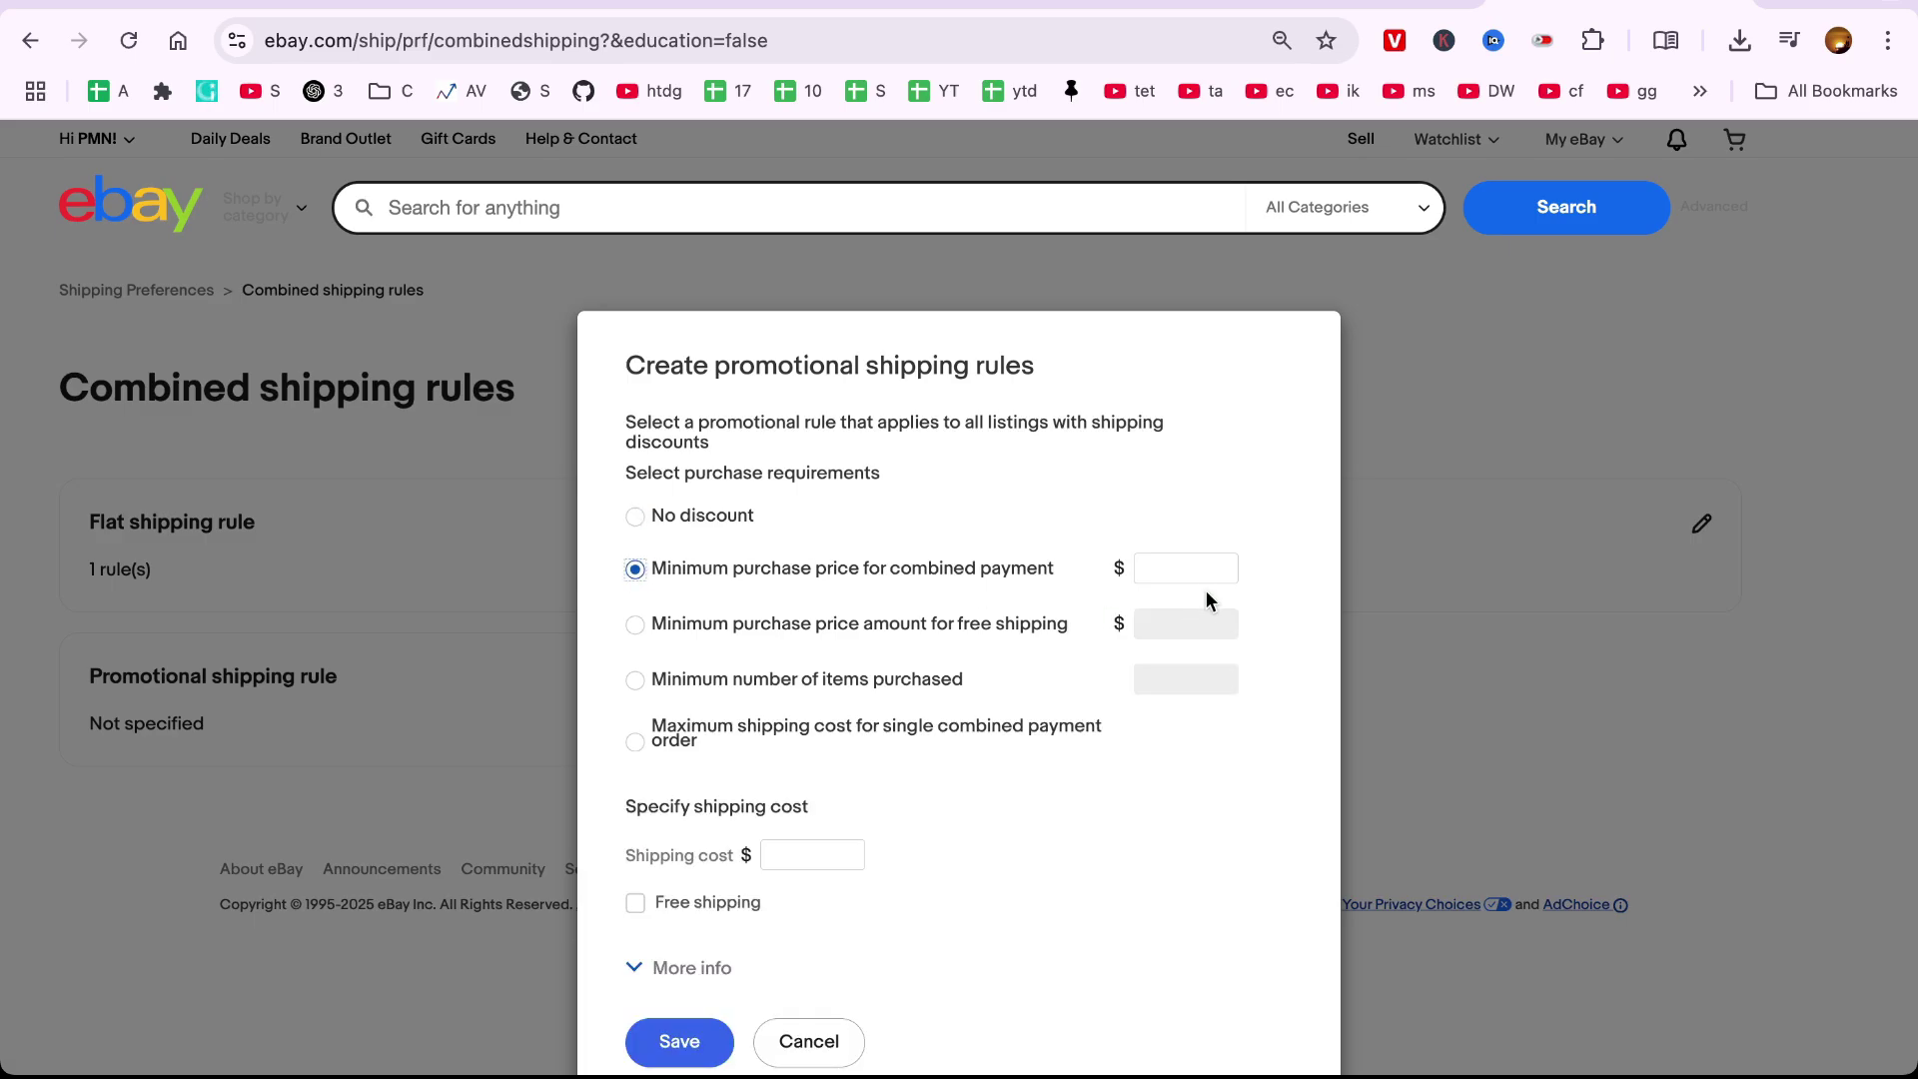
pyautogui.click(1186, 569)
pyautogui.write('11')
pyautogui.scroll(-1, 840, 814)
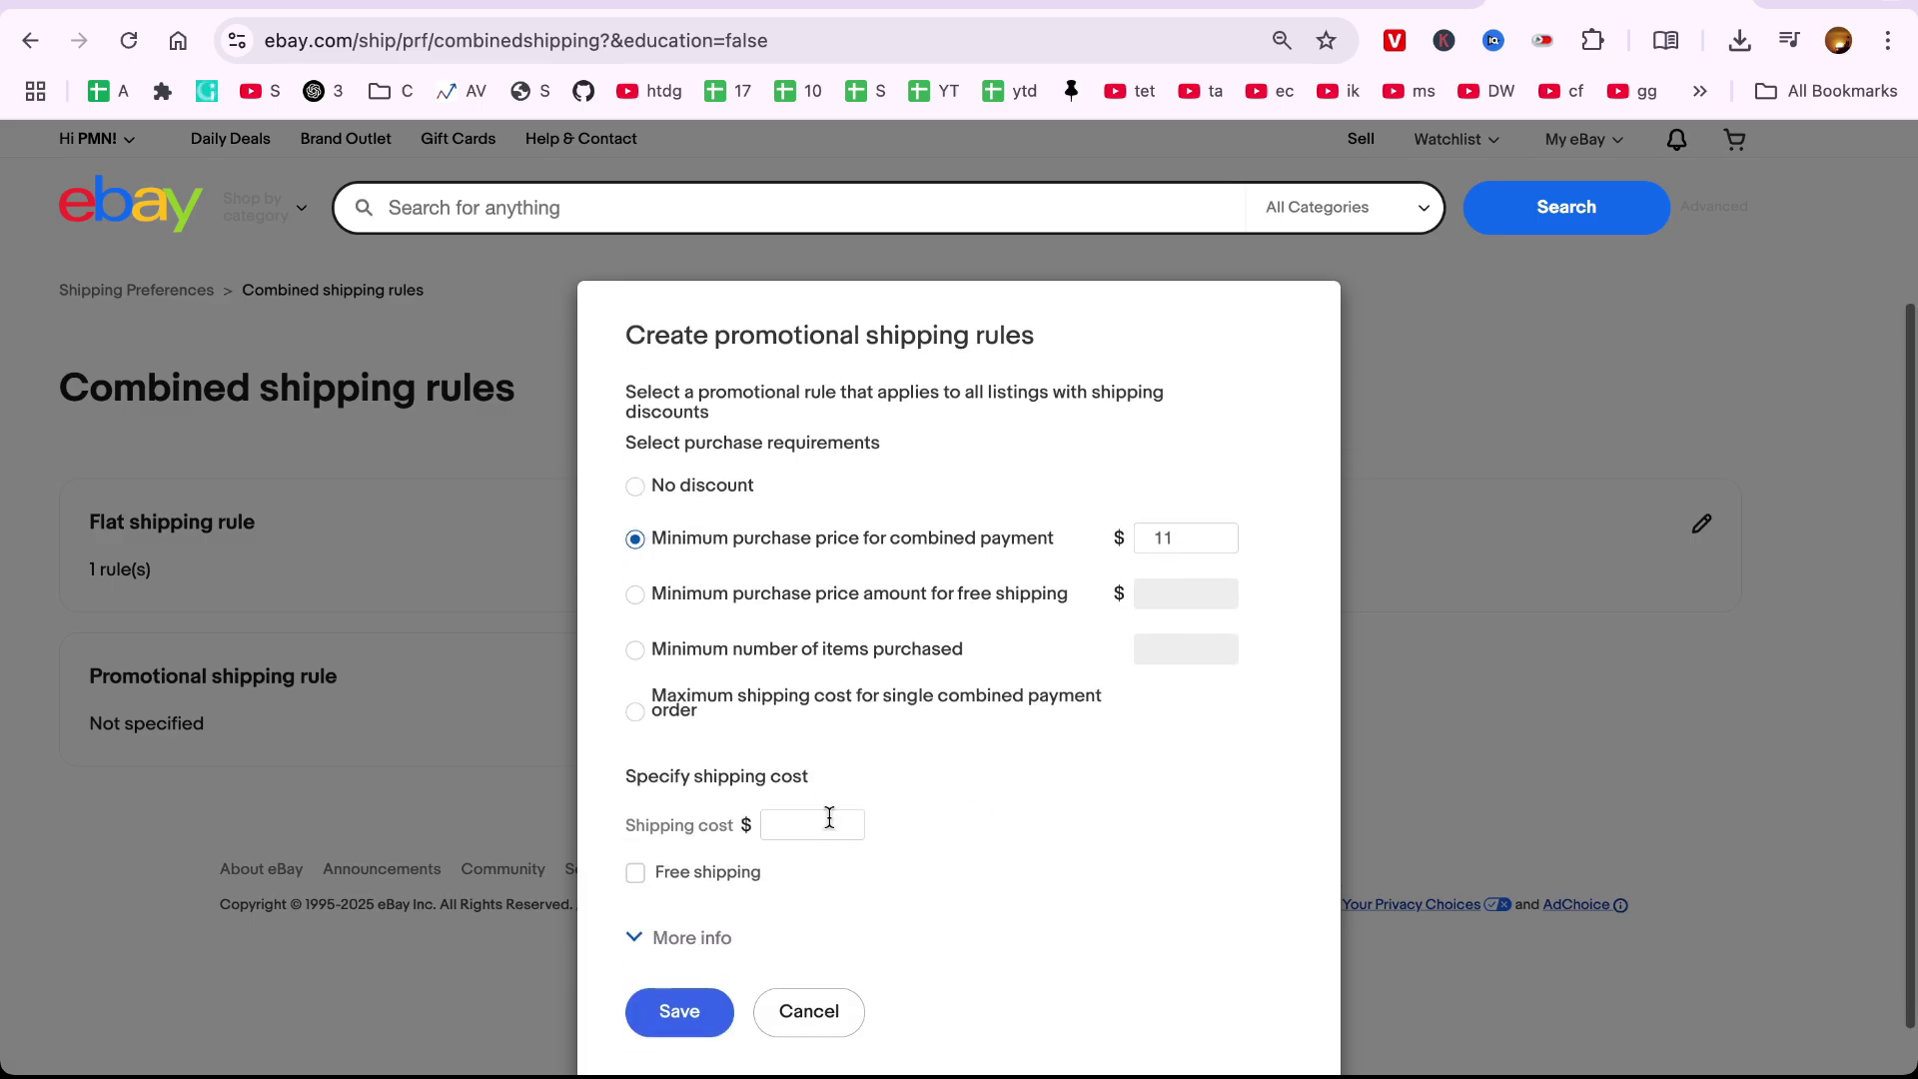
pyautogui.click(786, 860)
pyautogui.write('2')
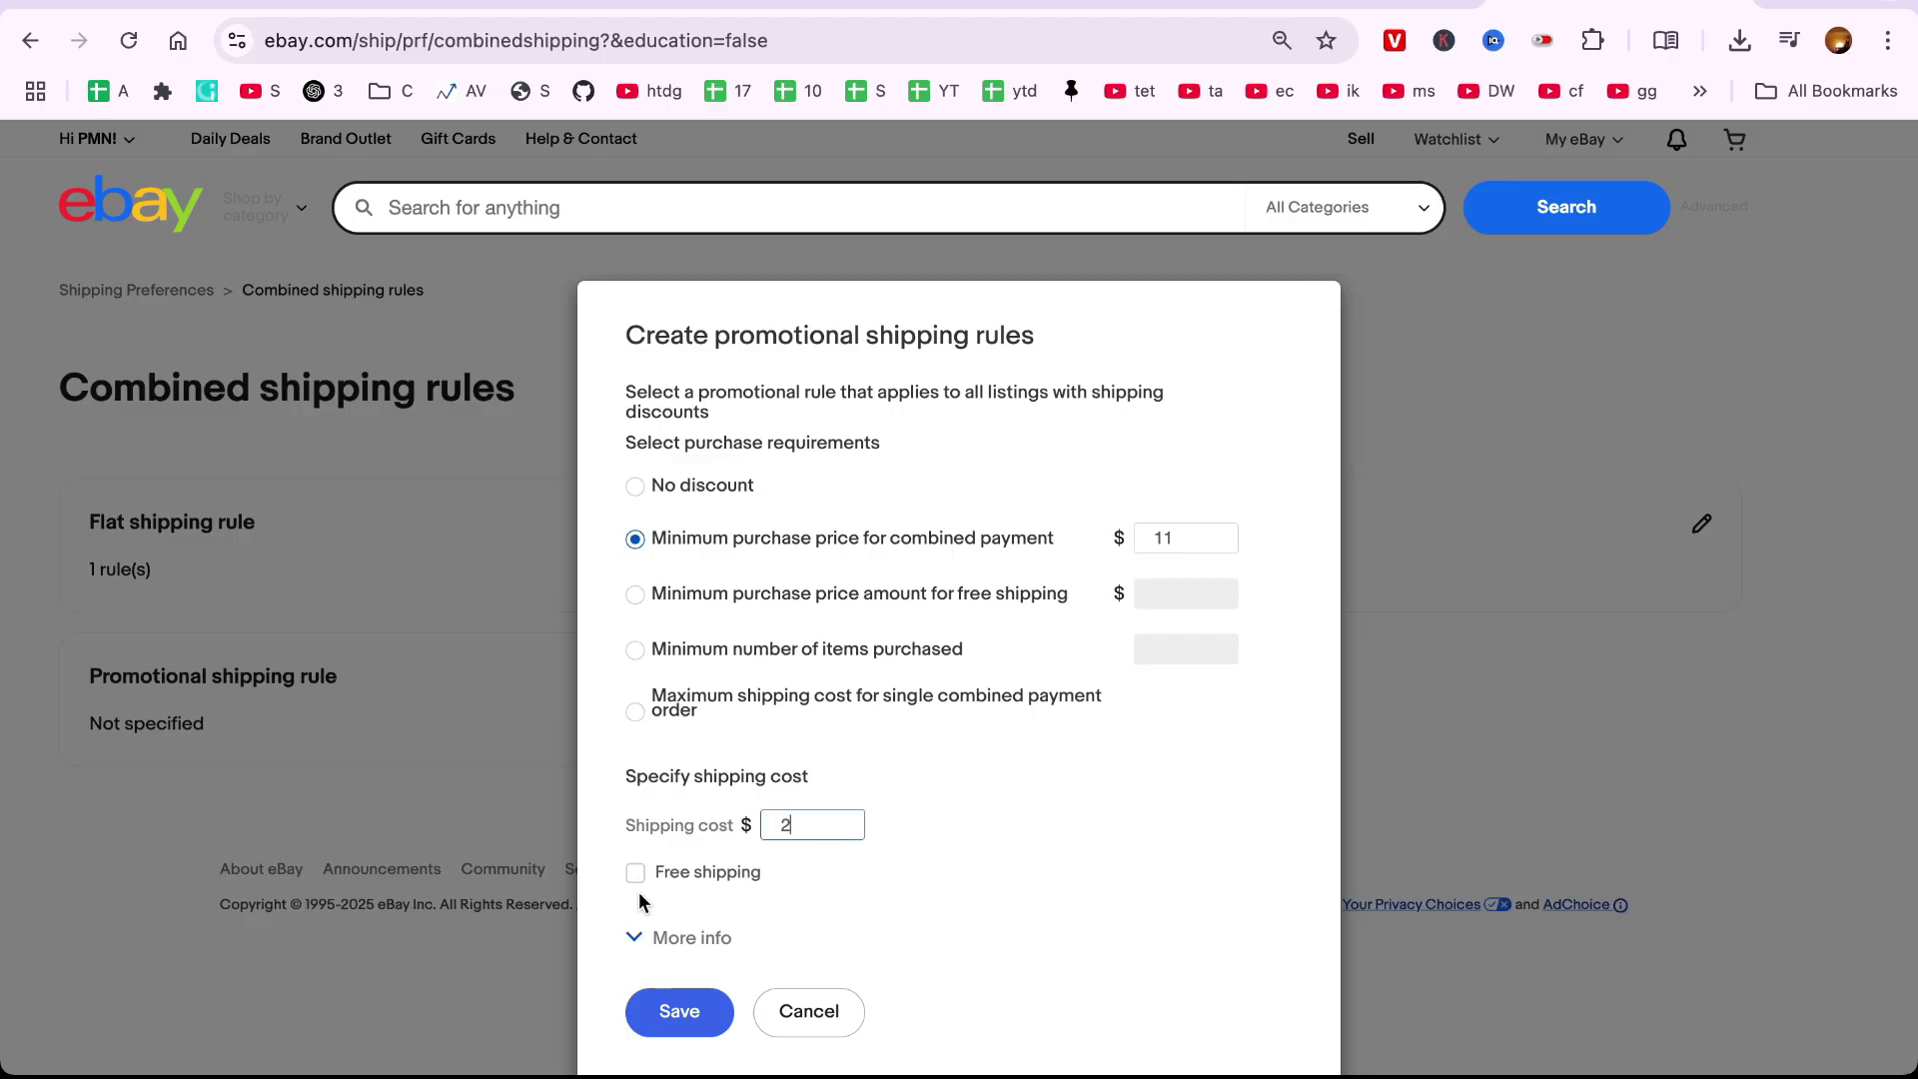
pyautogui.click(680, 1010)
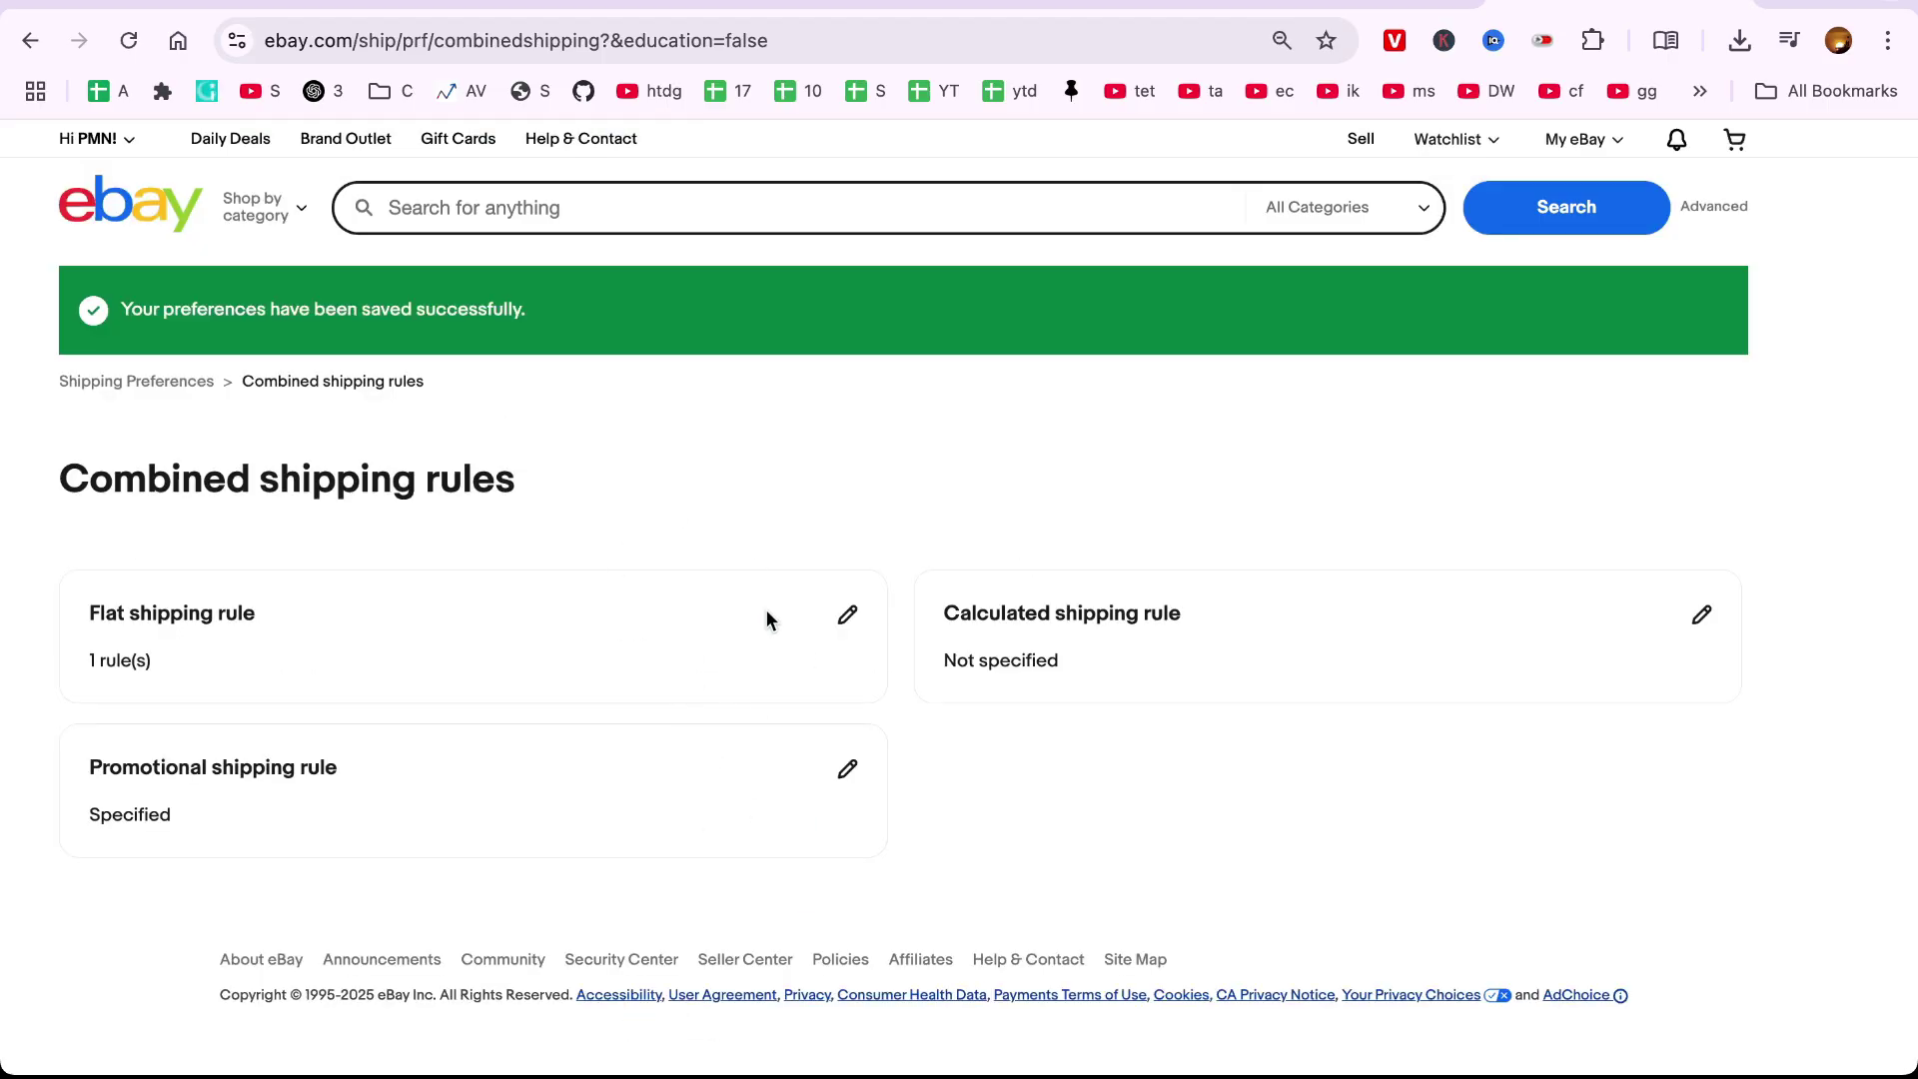
pyautogui.scroll(-1, 769, 617)
pyautogui.scroll(2, 768, 619)
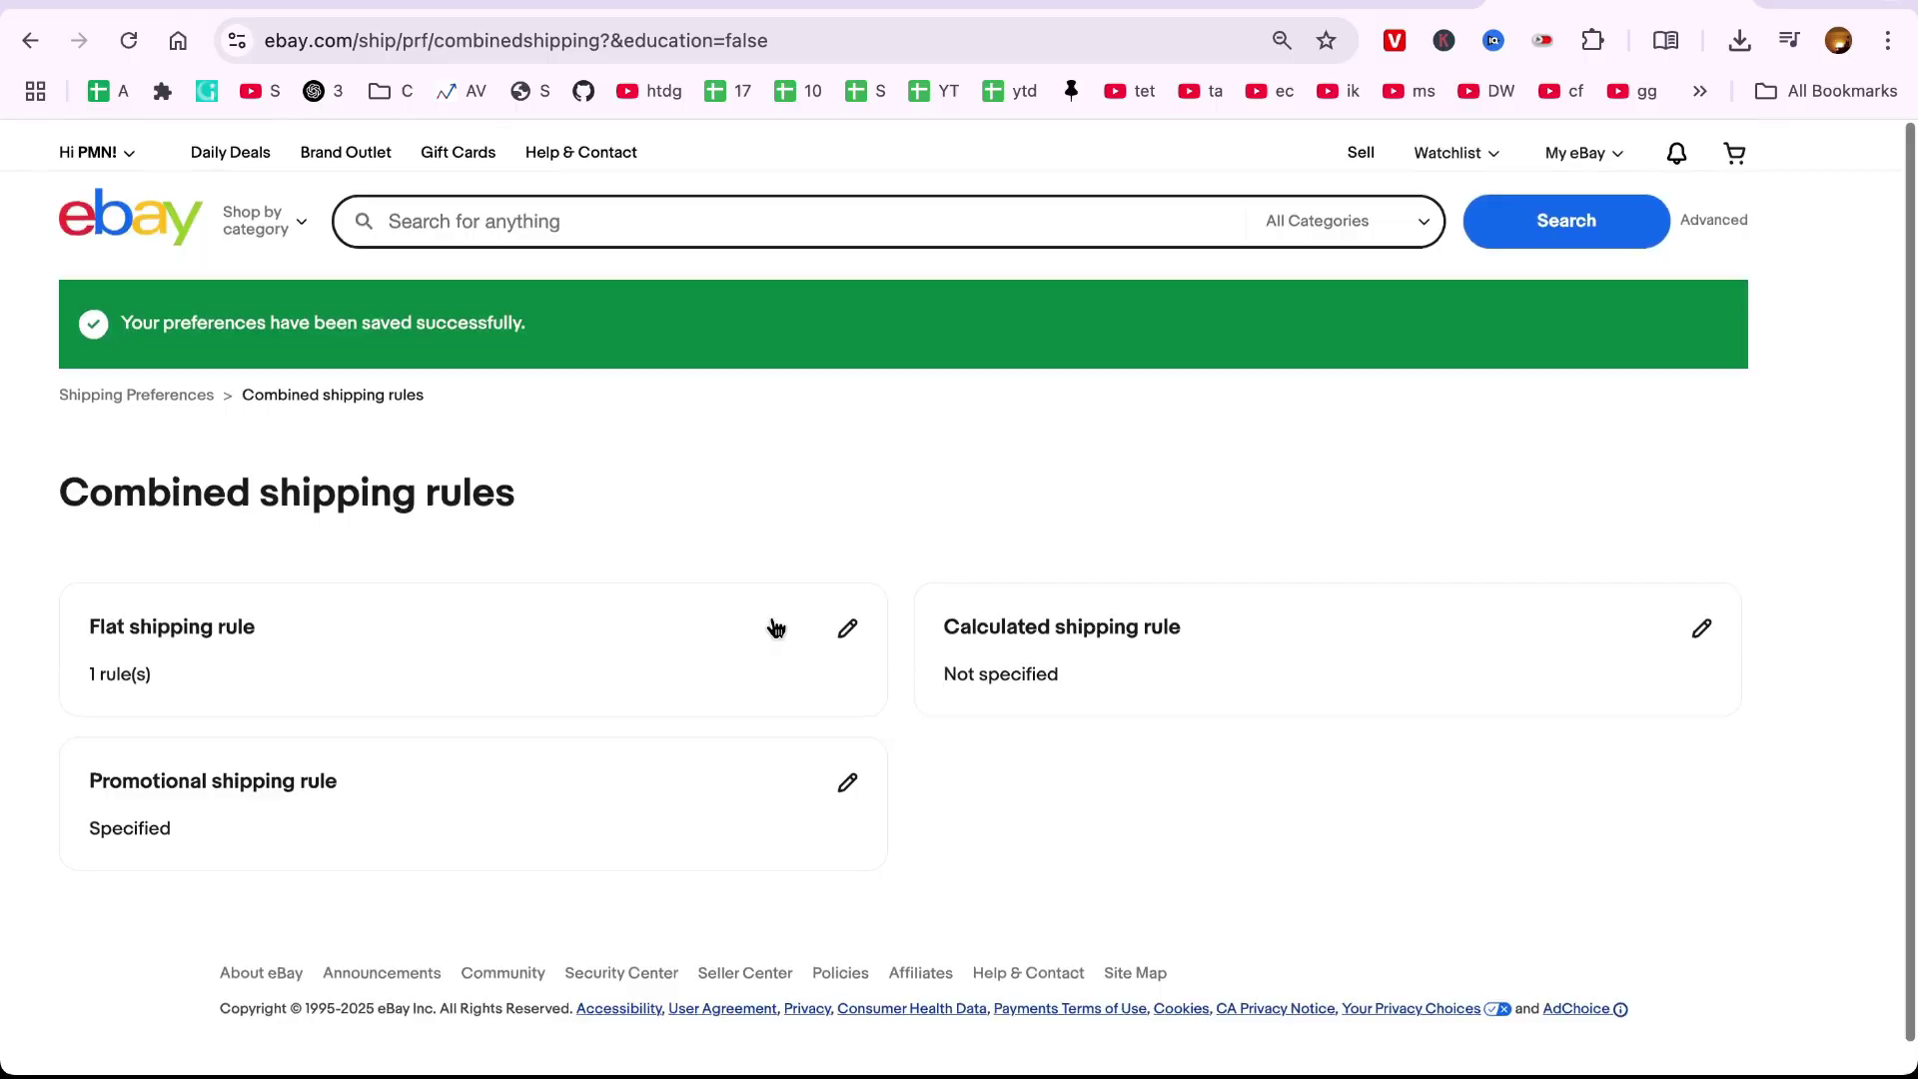
pyautogui.scroll(-1, 776, 628)
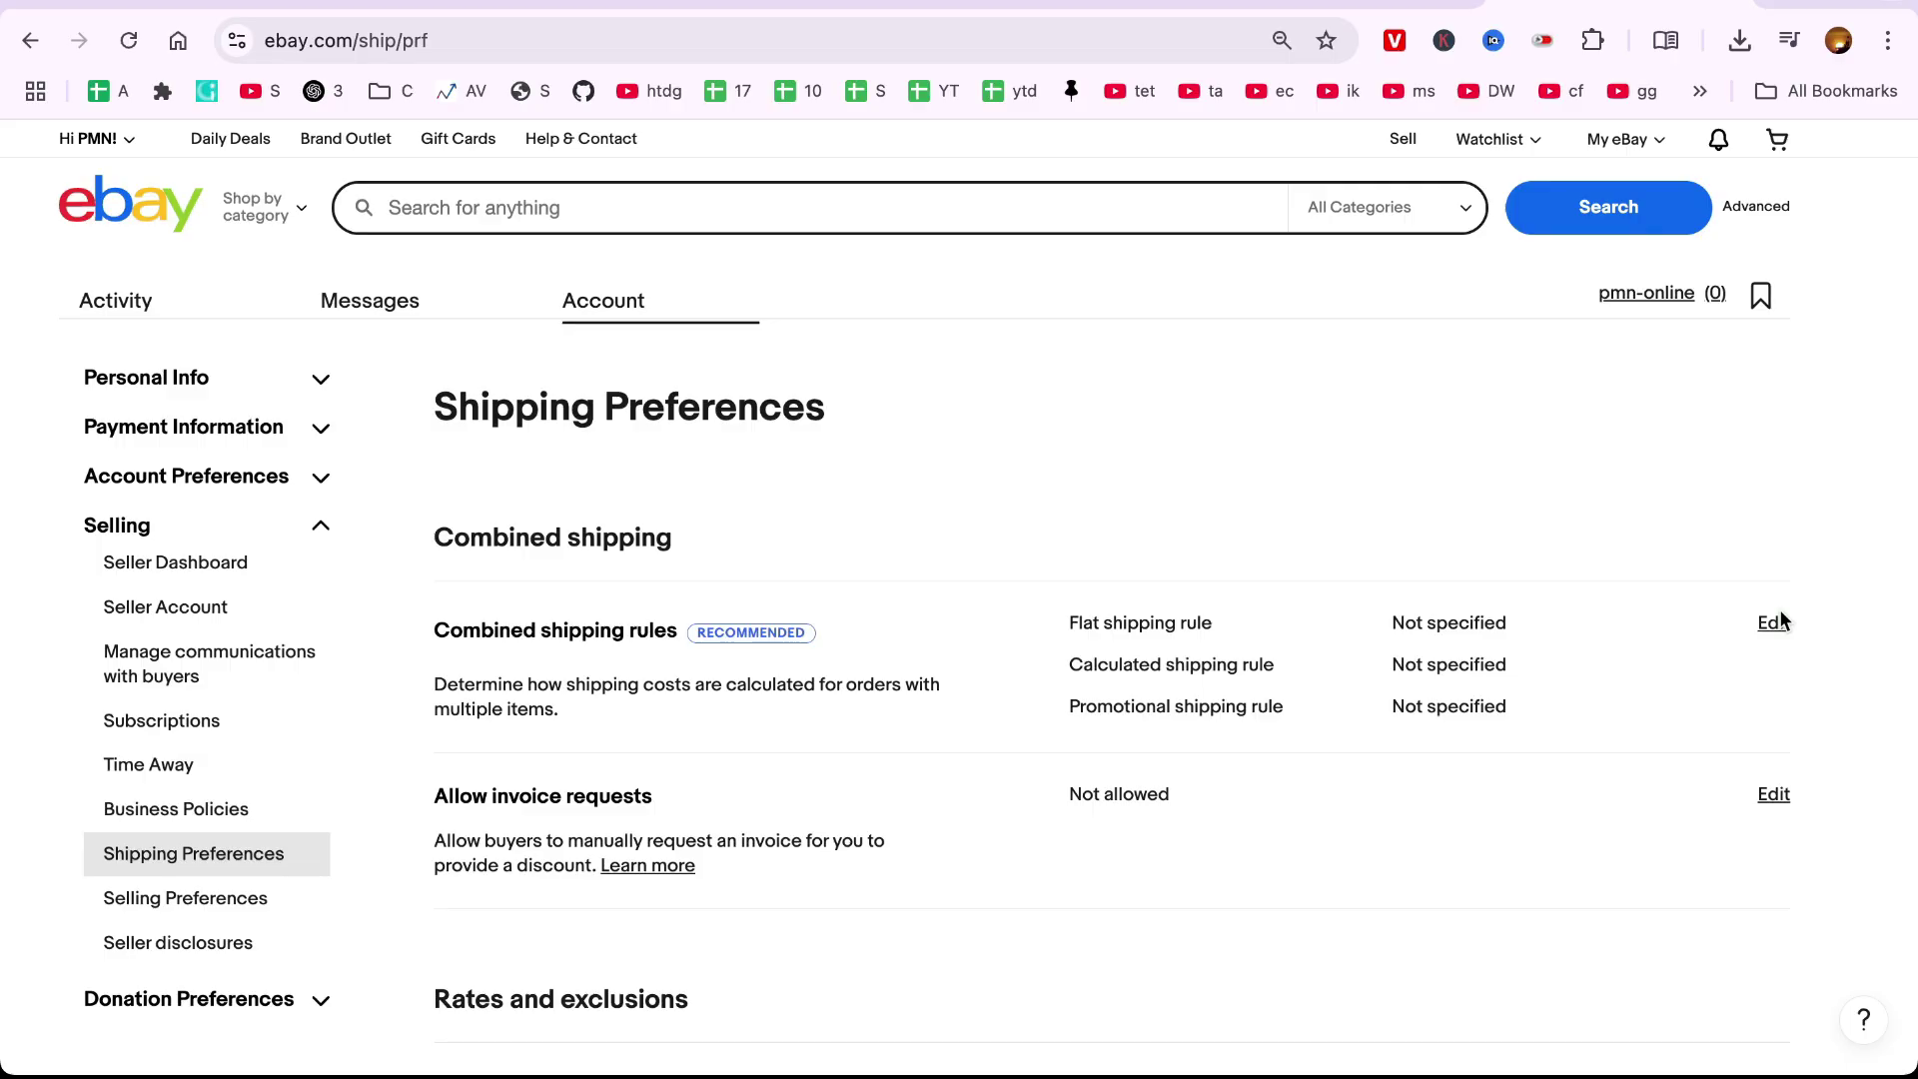
# - Edit Combined shipping rules again from the Shipping Preferences page
pyautogui.click(1773, 621)
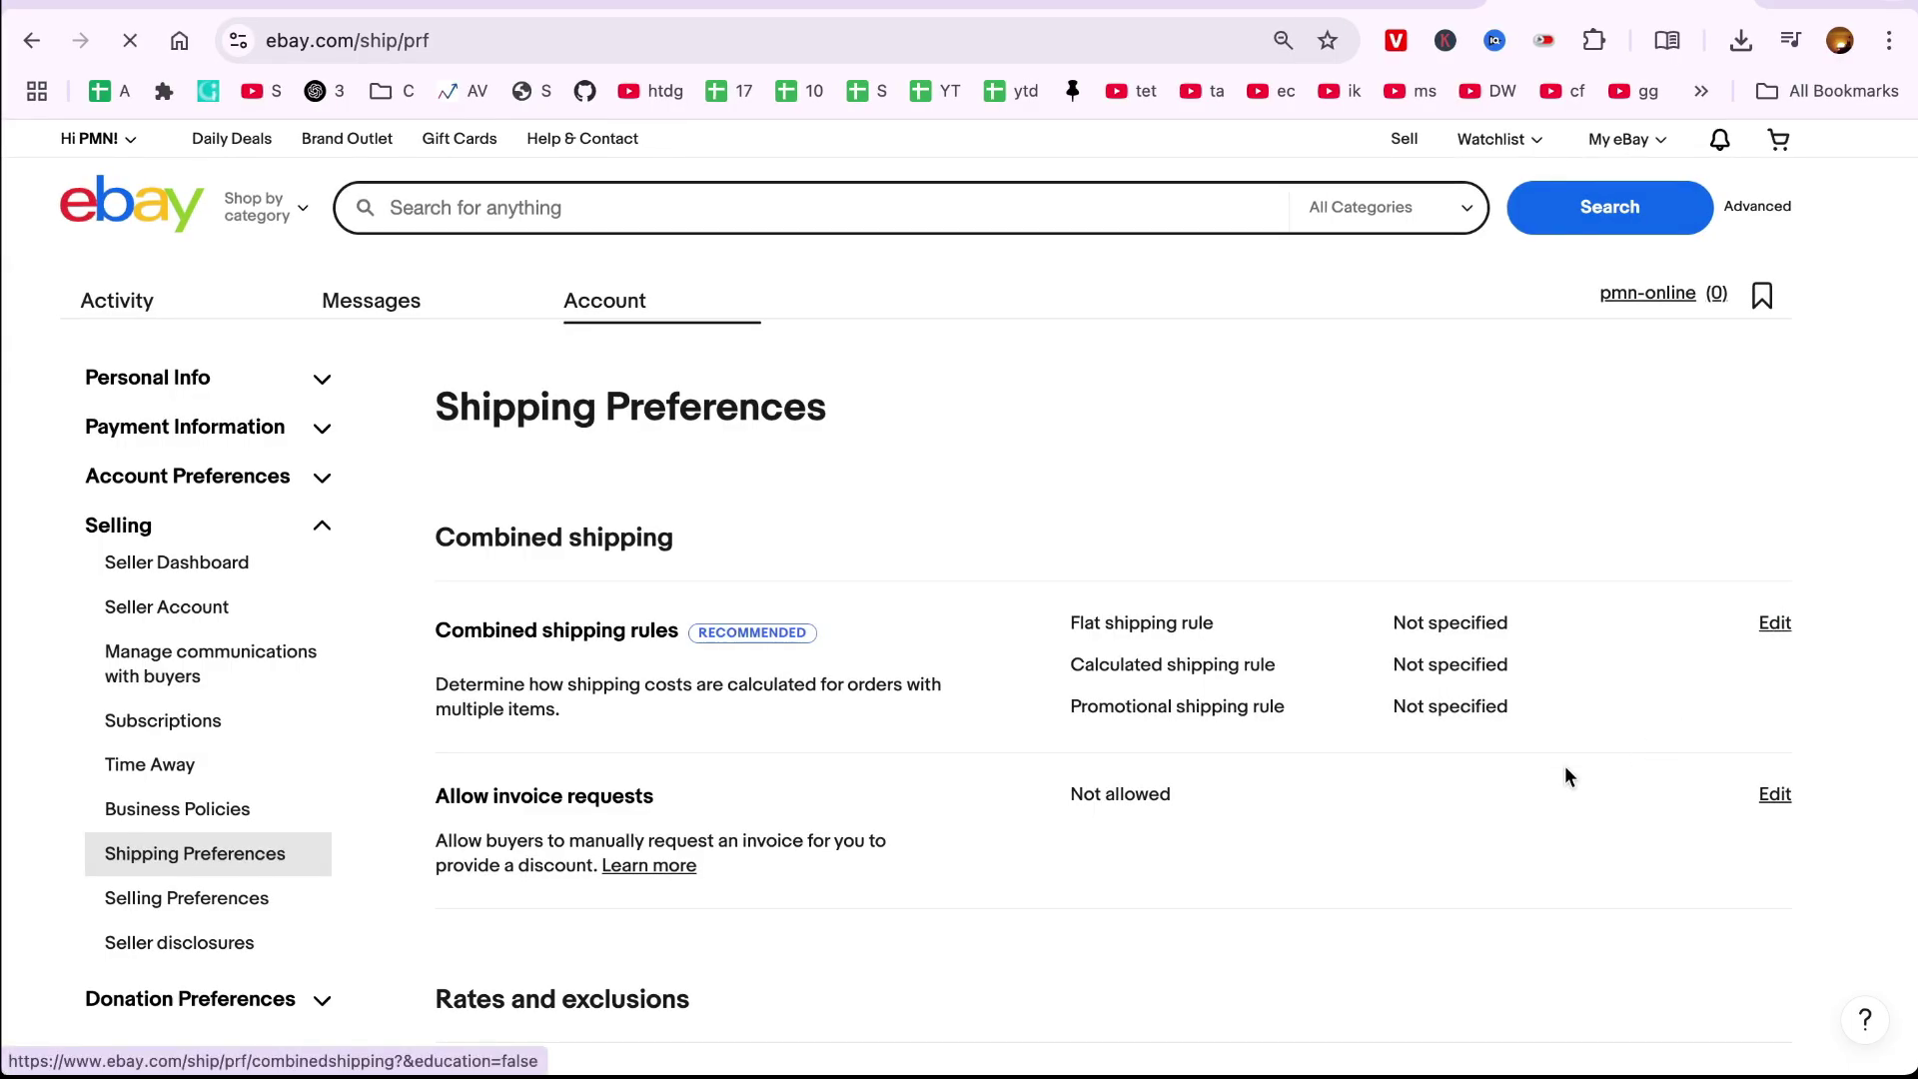